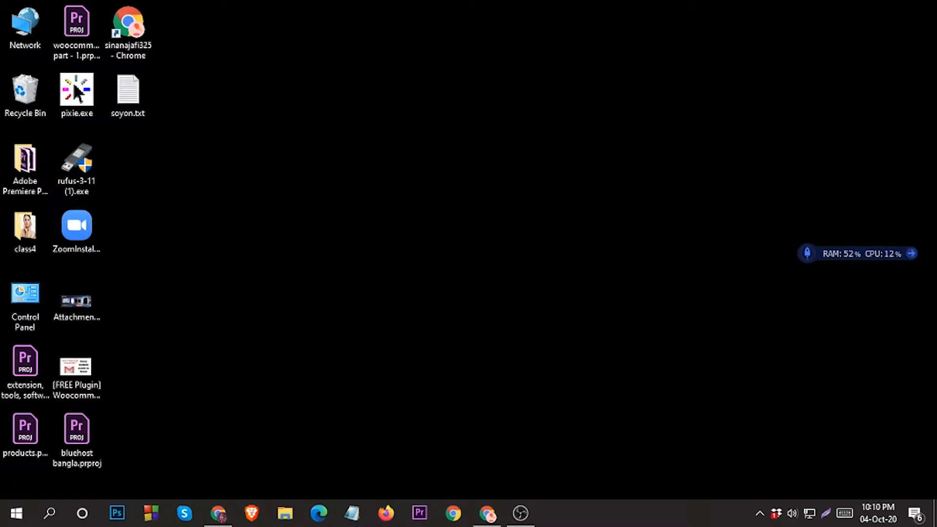
Bring up Chrome and go to bluehost.com by typing 'blue' in the address bar
{"action": "left_click", "coordinate": [487, 510]}
{"action": "left_click", "coordinate": [269, 35]}
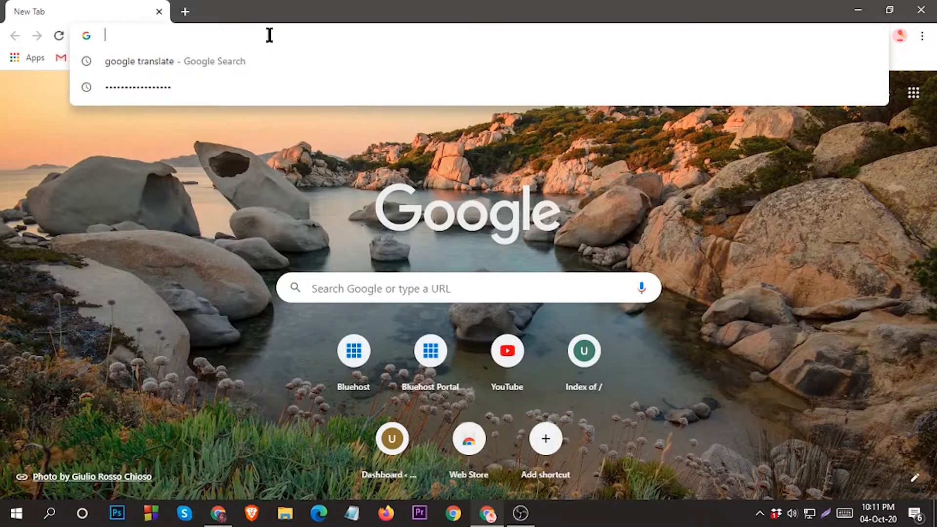
{"action": "type", "text": "blue"}
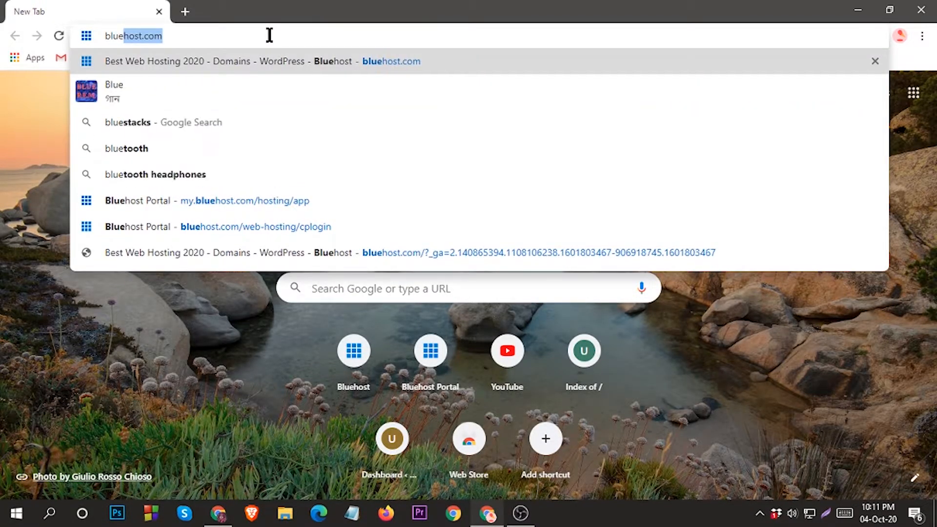
{"action": "key", "text": "Return"}
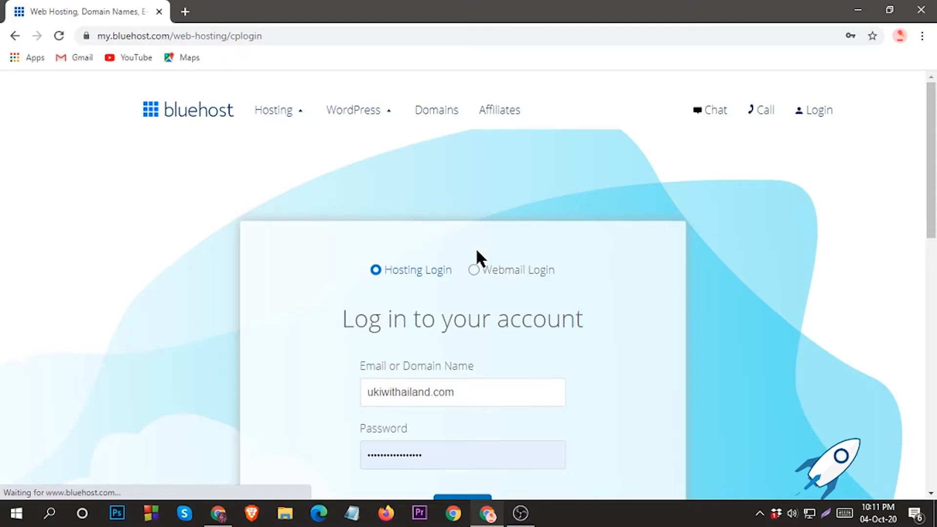
Replace the prefilled email with the saved Bluehost login from autofill and log in
{"action": "scroll", "coordinate": [478, 251], "scroll_direction": "down", "scroll_amount": 2}
{"action": "triple_click", "coordinate": [473, 260]}
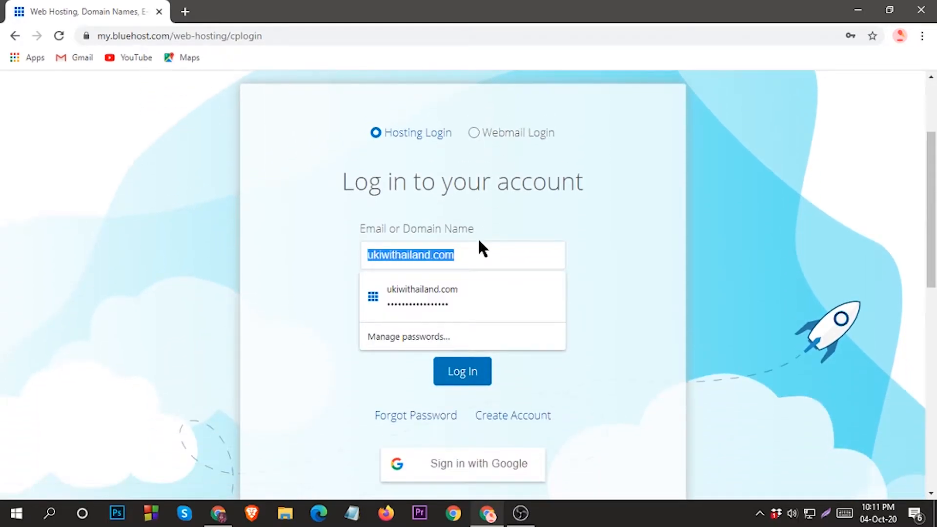
{"action": "key", "text": "BackSpace"}
{"action": "key", "text": "Escape"}
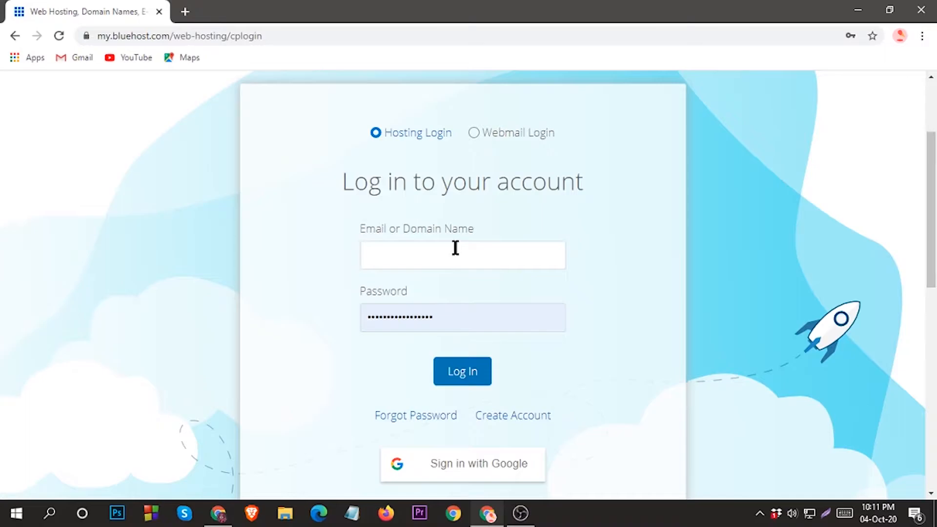
{"action": "left_click", "coordinate": [403, 255]}
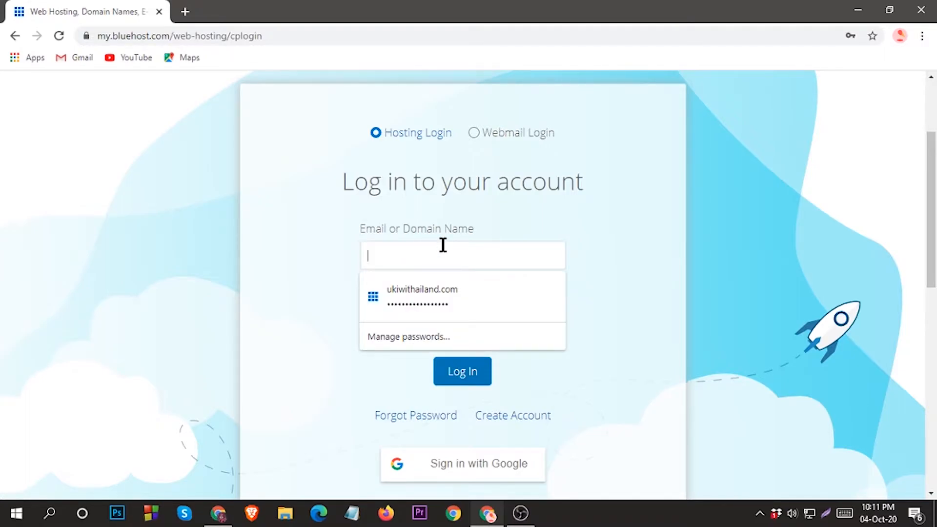
{"action": "left_click", "coordinate": [426, 288]}
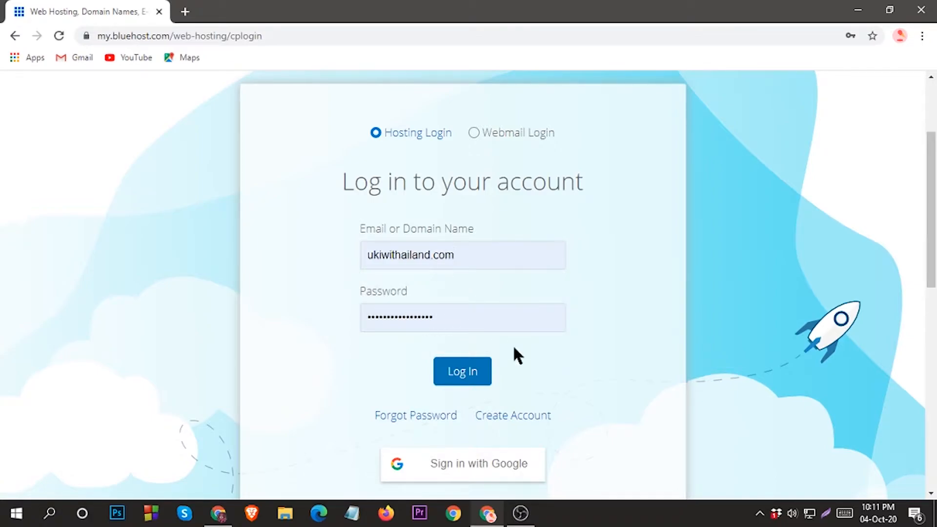
{"action": "left_click", "coordinate": [462, 375]}
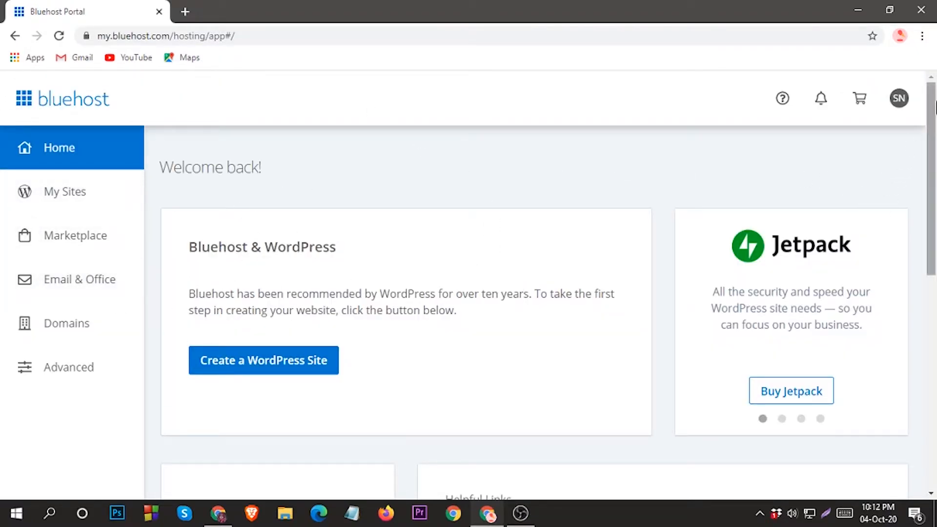
Go to My Sites, choose Add Site, and pick WordPress as the site builder
{"action": "left_click", "coordinate": [899, 99]}
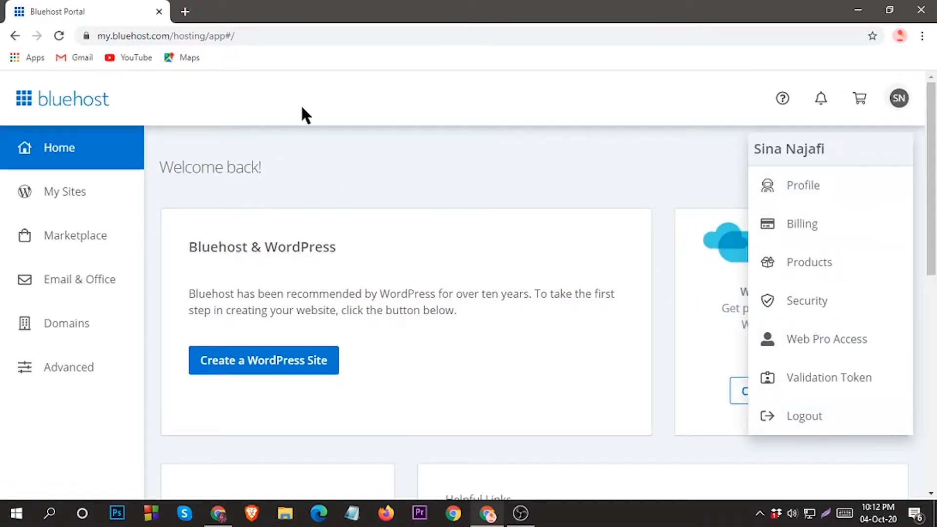
{"action": "left_click", "coordinate": [302, 120]}
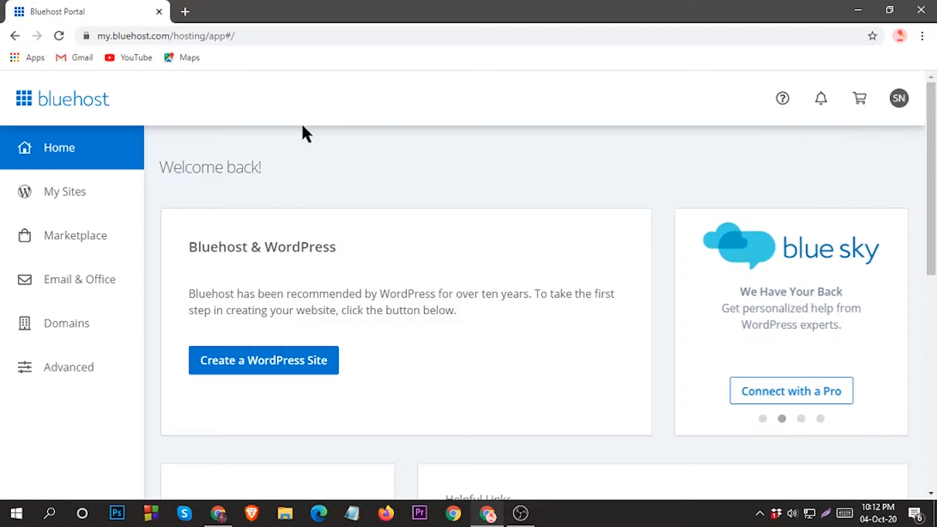
{"action": "left_click", "coordinate": [65, 194]}
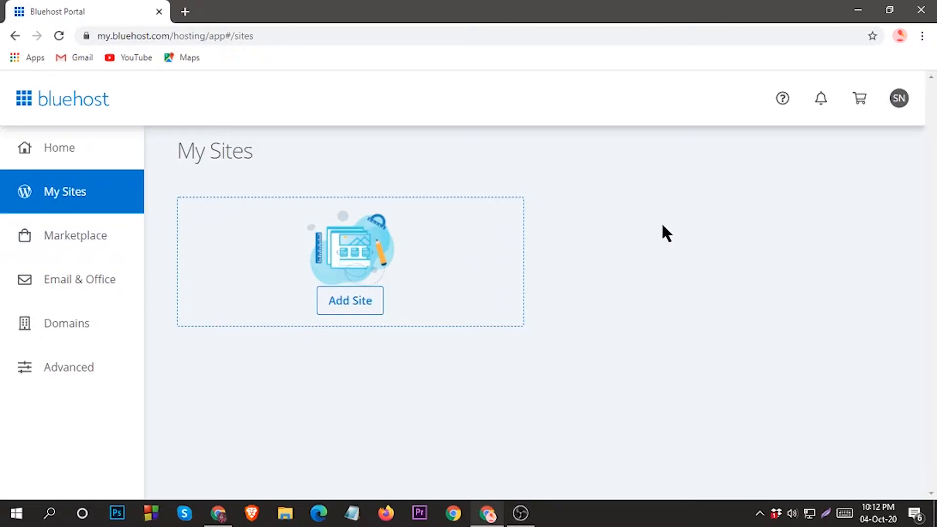
{"action": "left_click", "coordinate": [347, 304]}
{"action": "scroll", "coordinate": [446, 274], "scroll_direction": "down", "scroll_amount": 2}
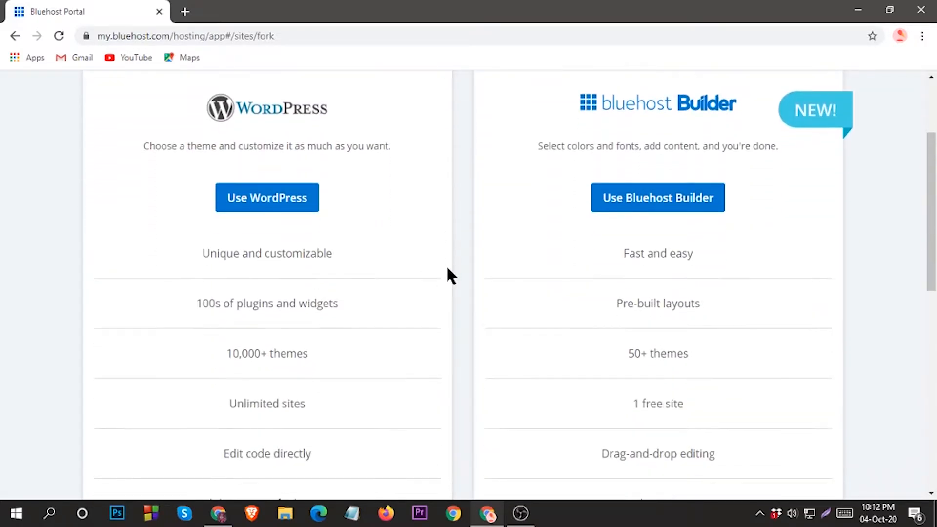
{"action": "scroll", "coordinate": [446, 274], "scroll_direction": "up", "scroll_amount": 1}
{"action": "left_click", "coordinate": [252, 279]}
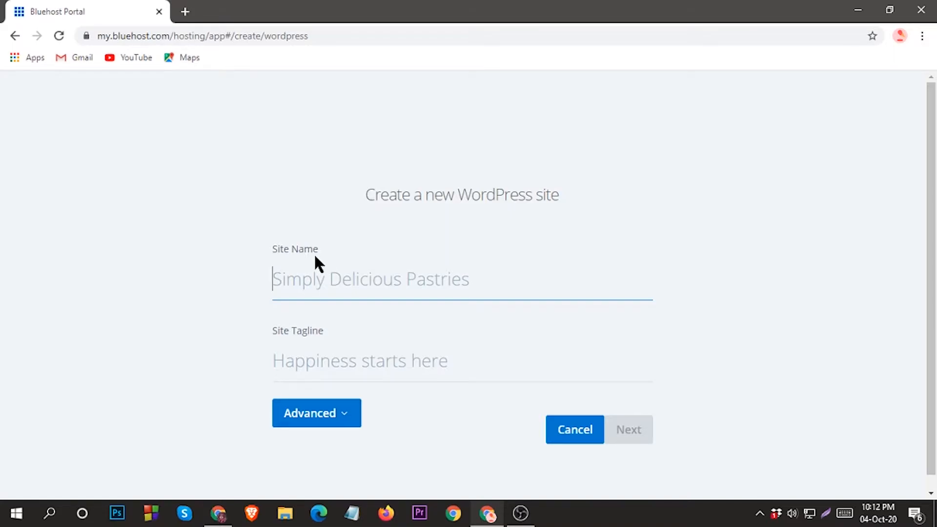
Enter 'My wordpress website' as the Site Name, leaving the tagline empty
{"action": "type", "text": "My "}
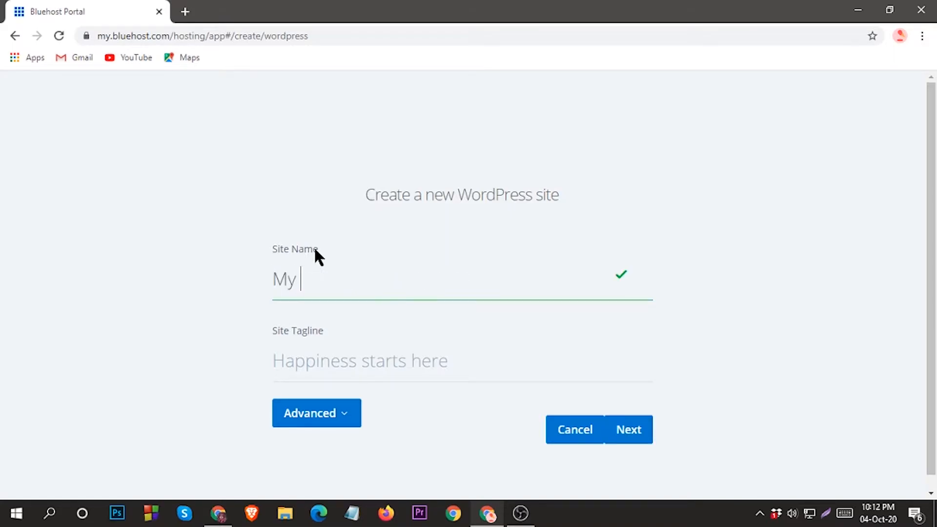
{"action": "type", "text": "wordpre"}
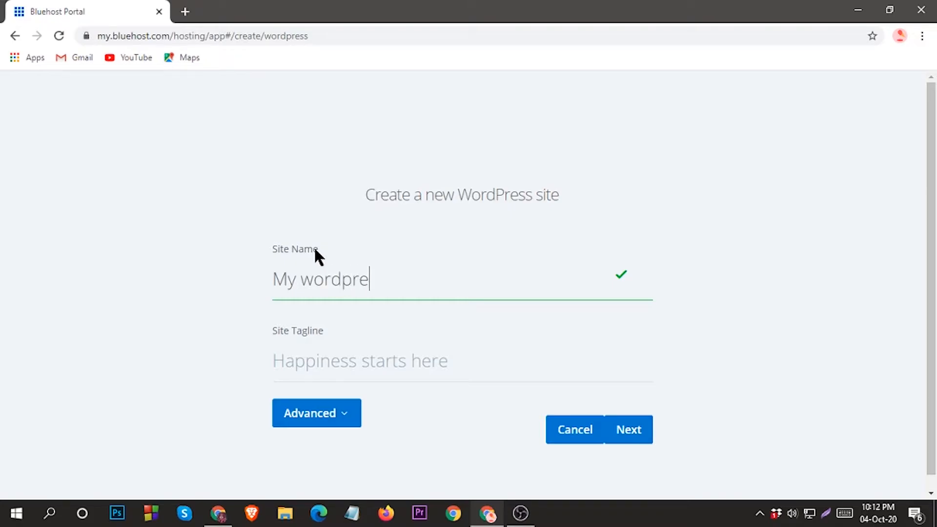
{"action": "type", "text": "ss website"}
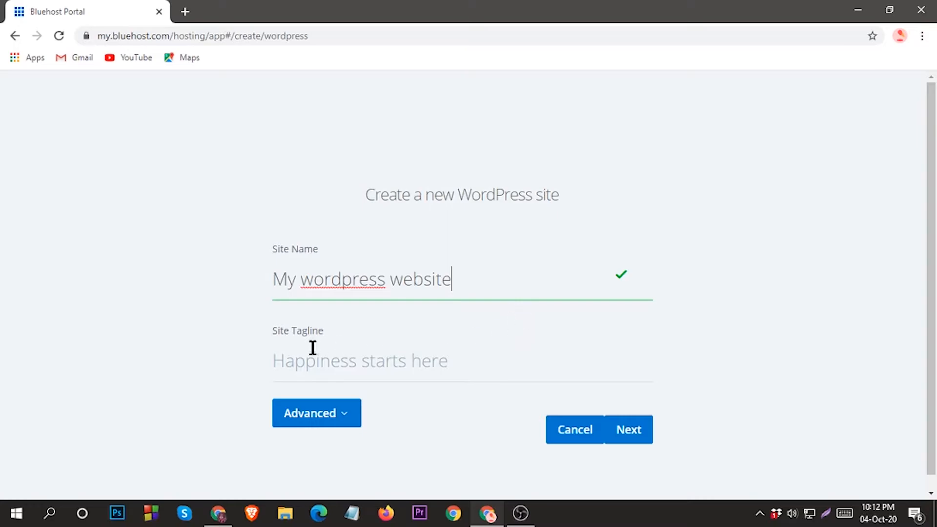
{"action": "left_click", "coordinate": [357, 366]}
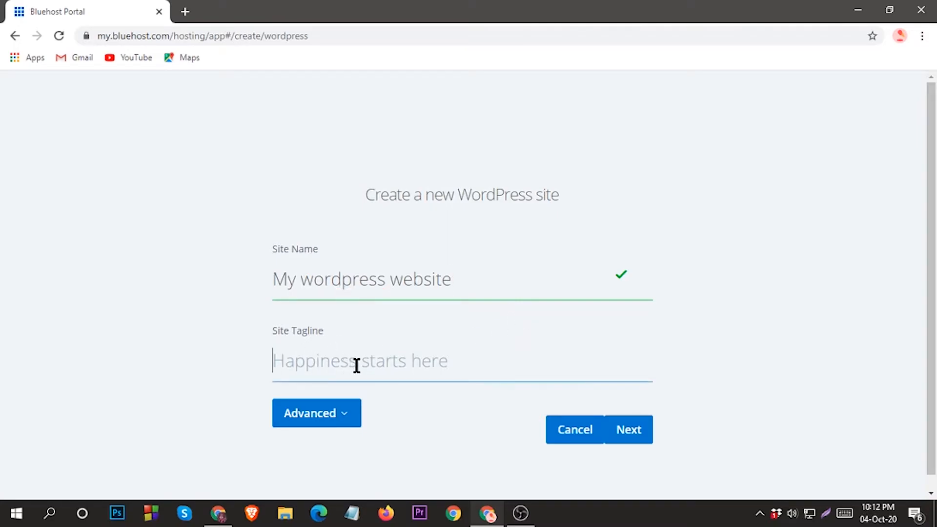
Select the custom .com domain with no install directory and start the WordPress install
{"action": "left_click", "coordinate": [633, 430]}
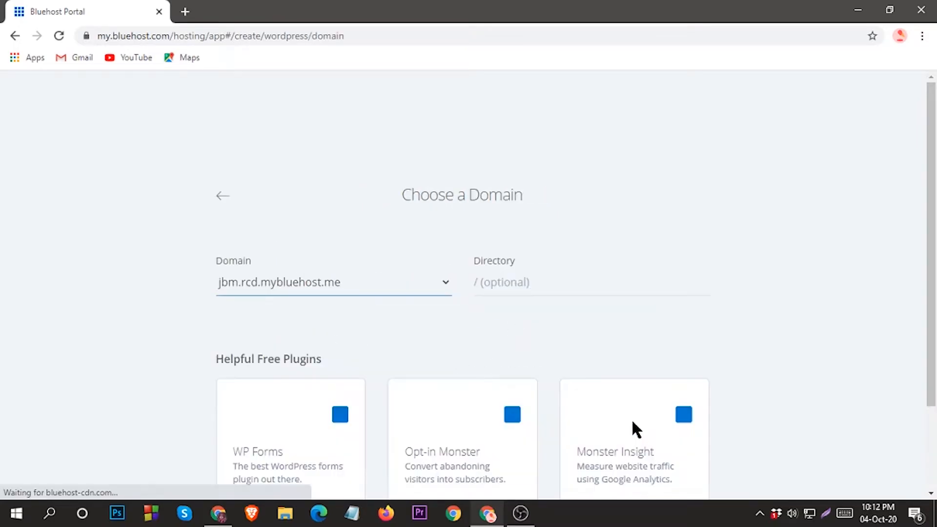
{"action": "scroll", "coordinate": [453, 215], "scroll_direction": "down", "scroll_amount": 3}
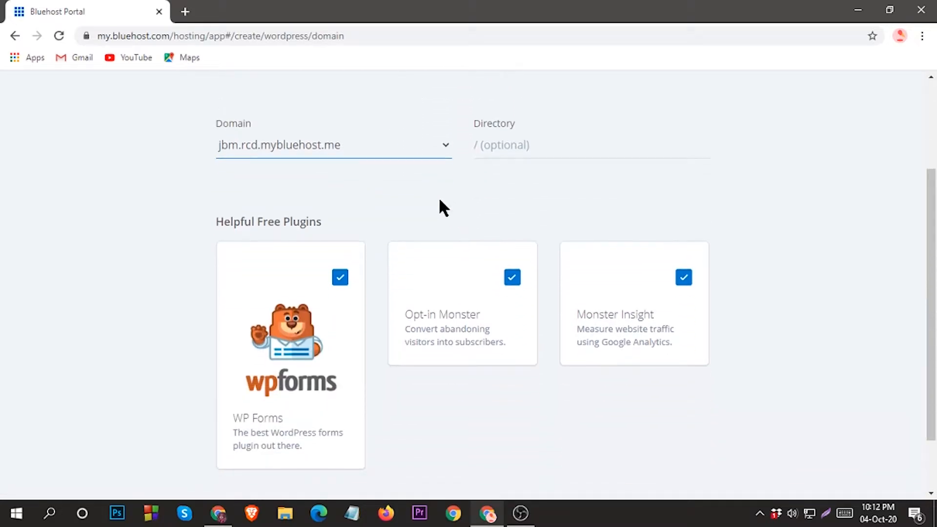
{"action": "left_click", "coordinate": [443, 146]}
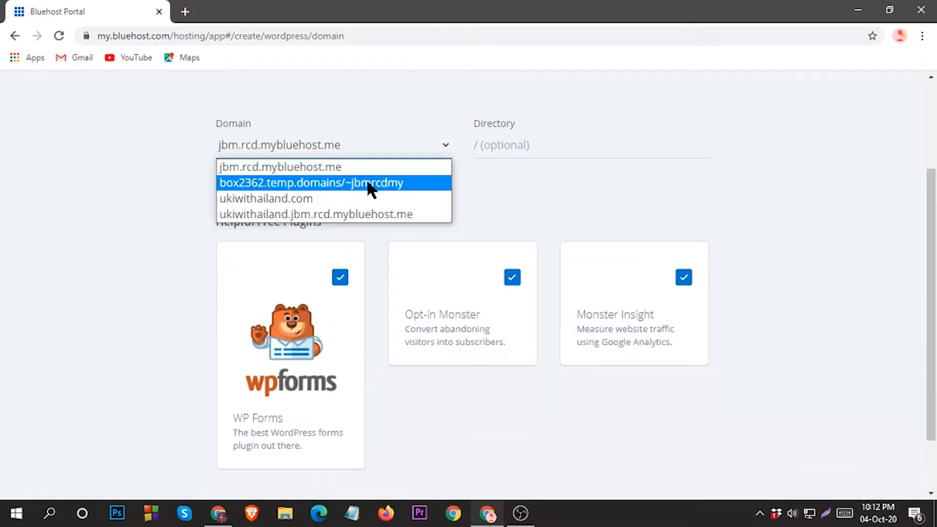
{"action": "left_click", "coordinate": [295, 199]}
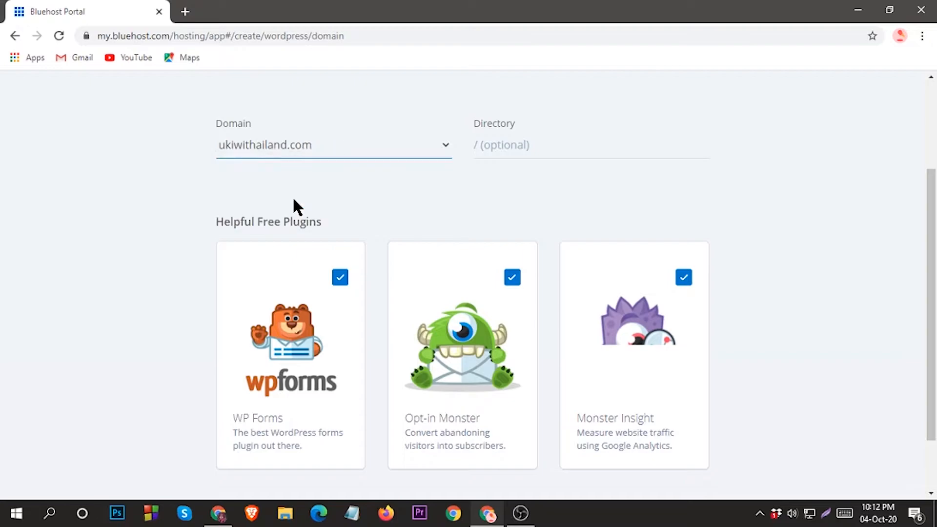
{"action": "left_click", "coordinate": [508, 148]}
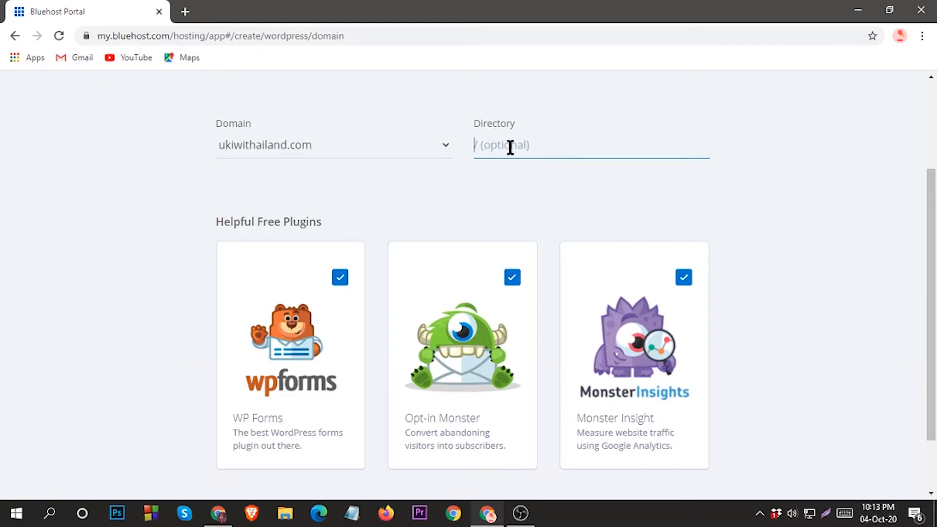
{"action": "left_click", "coordinate": [445, 144]}
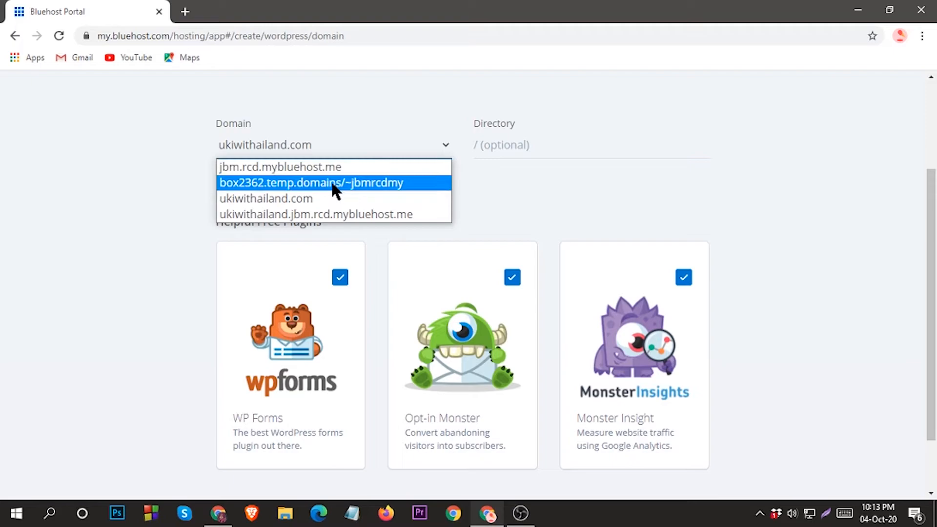
{"action": "left_click", "coordinate": [298, 200]}
{"action": "scroll", "coordinate": [514, 318], "scroll_direction": "down", "scroll_amount": 2}
{"action": "left_click", "coordinate": [649, 458]}
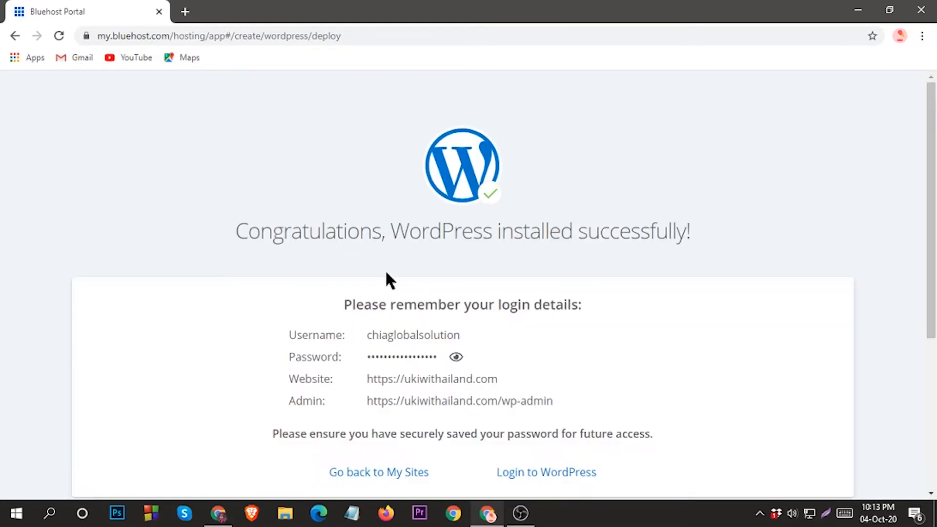
Copy the site's /wp-admin admin address from the success page's login details
{"action": "scroll", "coordinate": [378, 284], "scroll_direction": "down", "scroll_amount": 3}
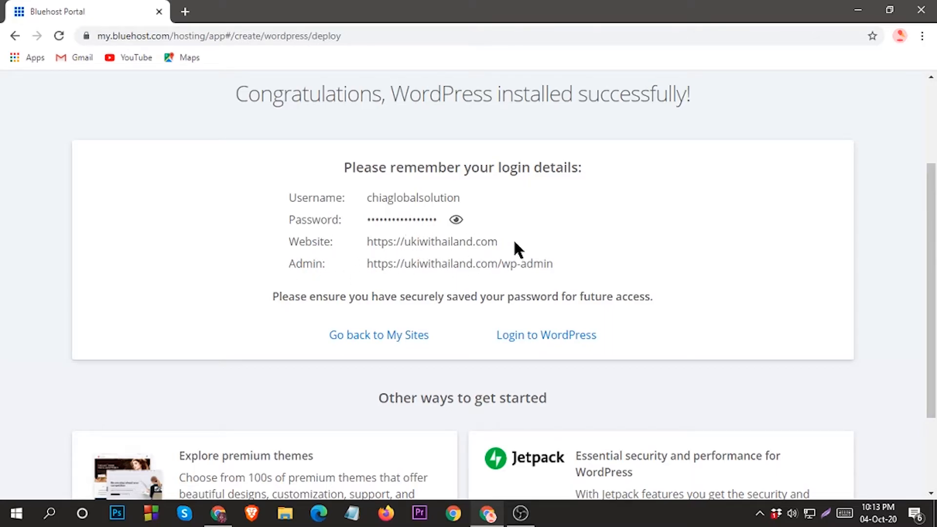
{"action": "triple_click", "coordinate": [450, 244]}
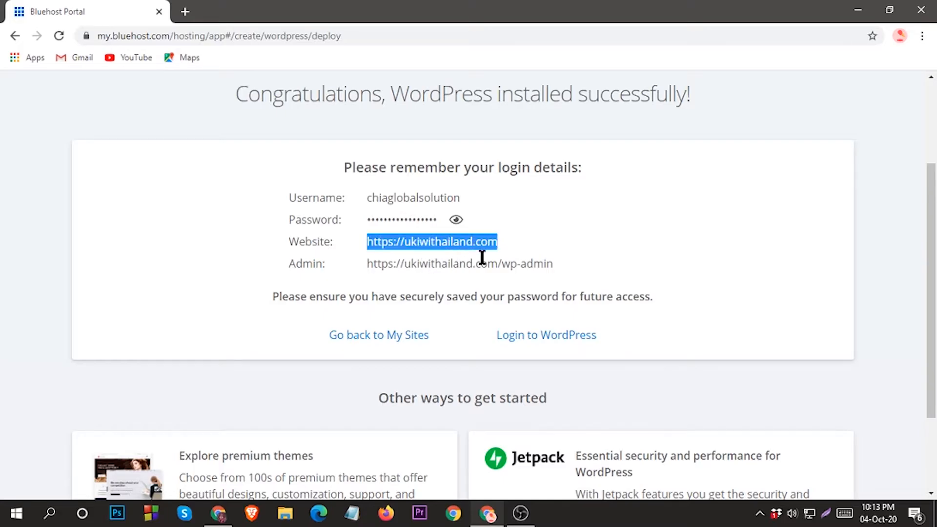
{"action": "triple_click", "coordinate": [486, 263]}
{"action": "right_click", "coordinate": [511, 265]}
{"action": "left_click", "coordinate": [518, 273]}
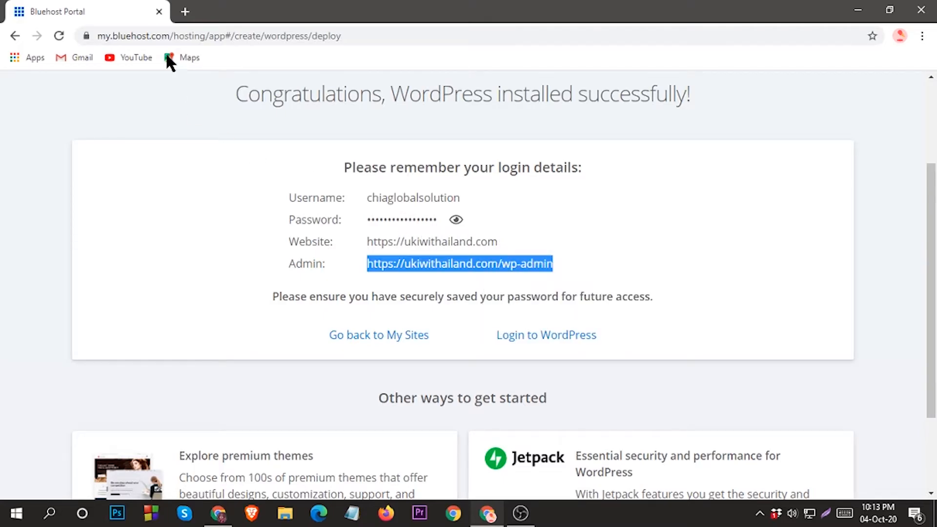
Load the copied admin address in a new tab to reach the WordPress login page
{"action": "left_click", "coordinate": [185, 11]}
{"action": "right_click", "coordinate": [200, 34]}
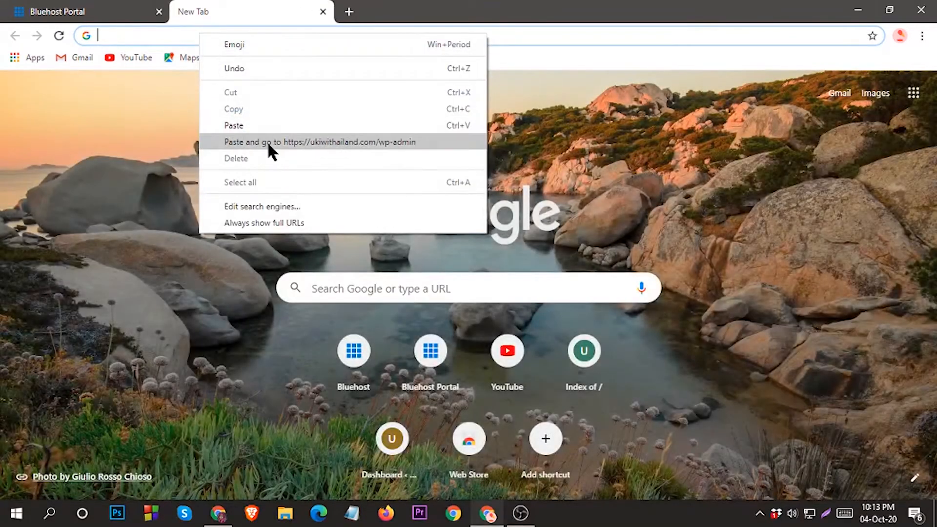
{"action": "left_click", "coordinate": [267, 141]}
Reveal the password on the Bluehost page and copy all the login details
{"action": "left_click", "coordinate": [103, 11]}
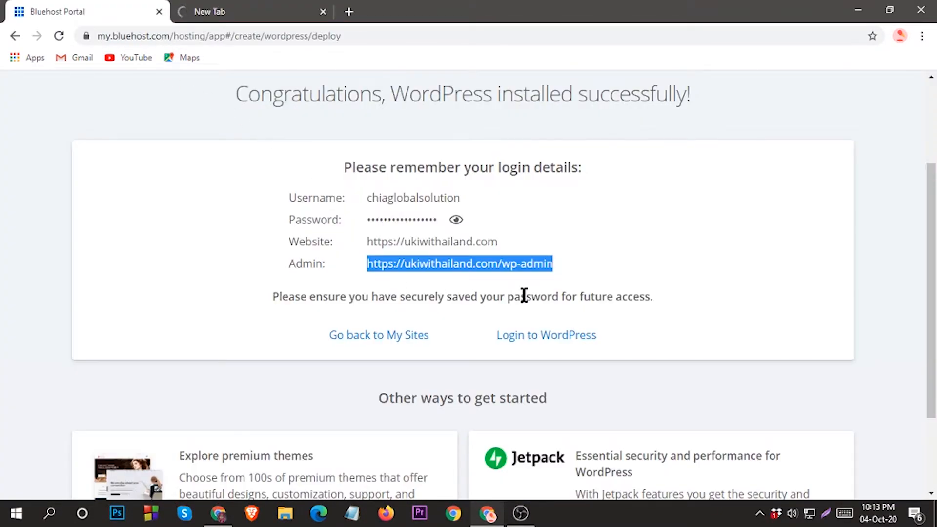
{"action": "left_click", "coordinate": [561, 270]}
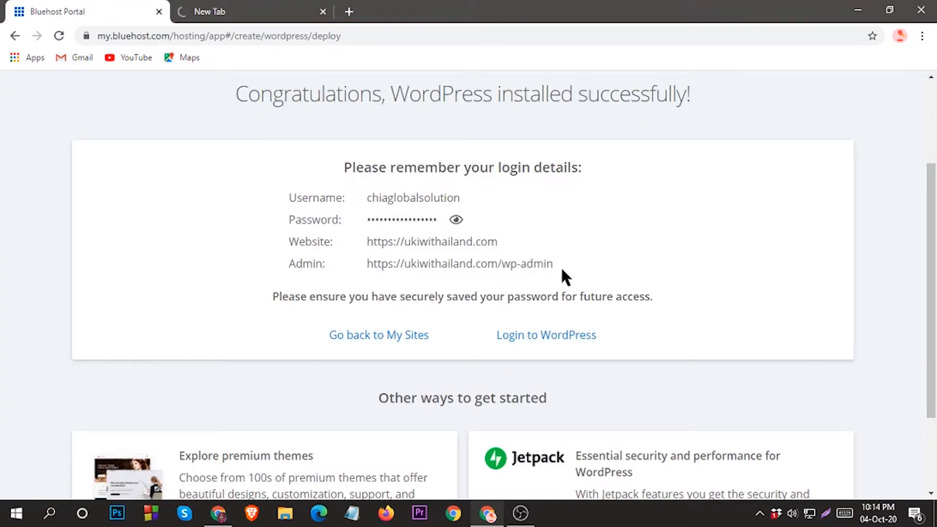
{"action": "left_click", "coordinate": [456, 220]}
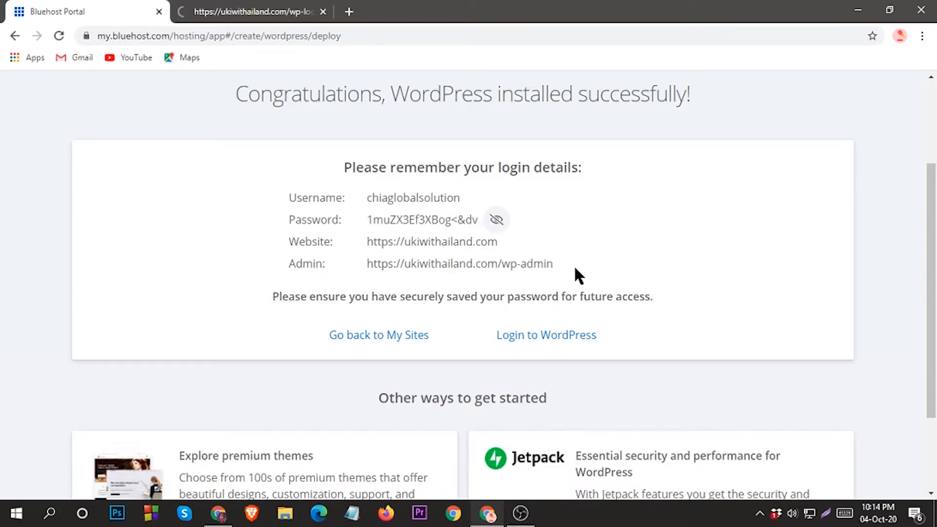
{"action": "left_click_drag", "start_coordinate": [558, 264], "coordinate": [288, 195]}
{"action": "right_click", "coordinate": [358, 196]}
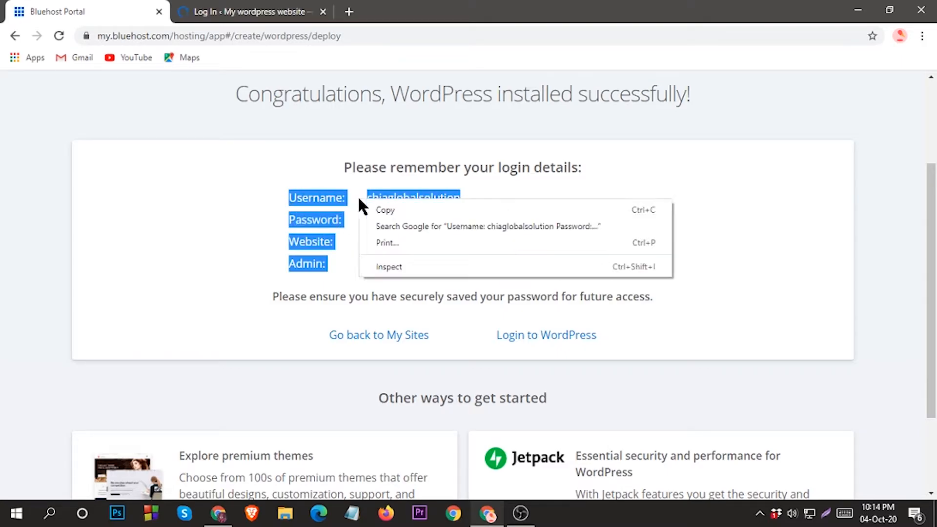
{"action": "left_click", "coordinate": [387, 208]}
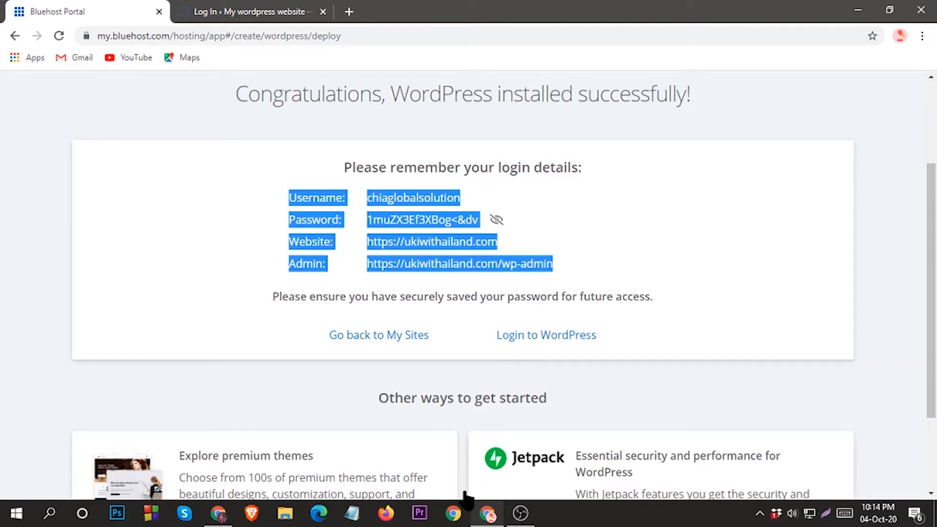
Paste the copied username, password, website and admin address into a new Notepad note
{"action": "left_click", "coordinate": [352, 513]}
{"action": "right_click", "coordinate": [335, 303]}
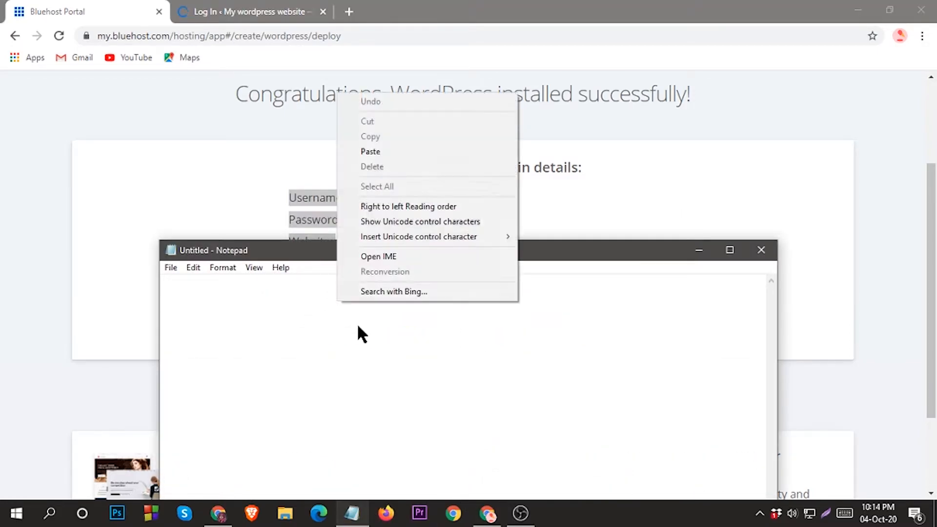
{"action": "left_click", "coordinate": [761, 250]}
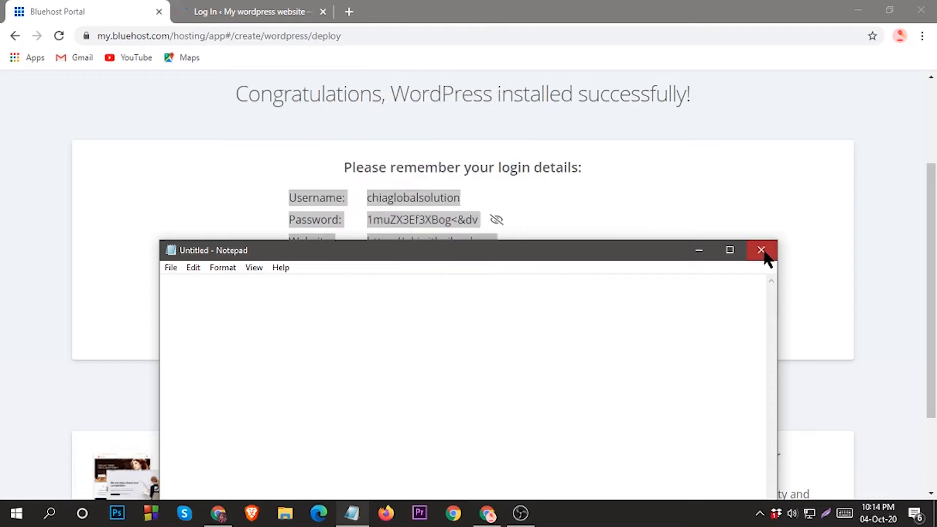
{"action": "left_click", "coordinate": [761, 249]}
{"action": "right_click", "coordinate": [470, 258]}
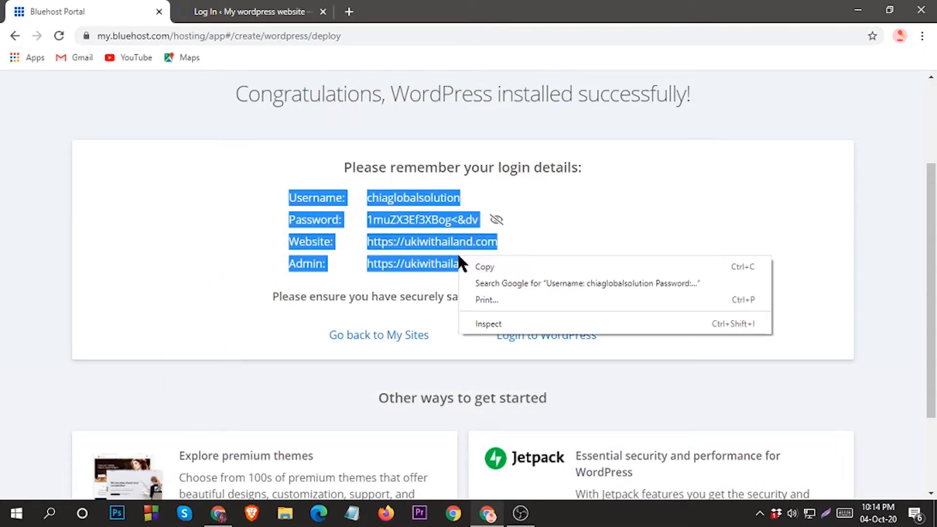
{"action": "left_click", "coordinate": [497, 267]}
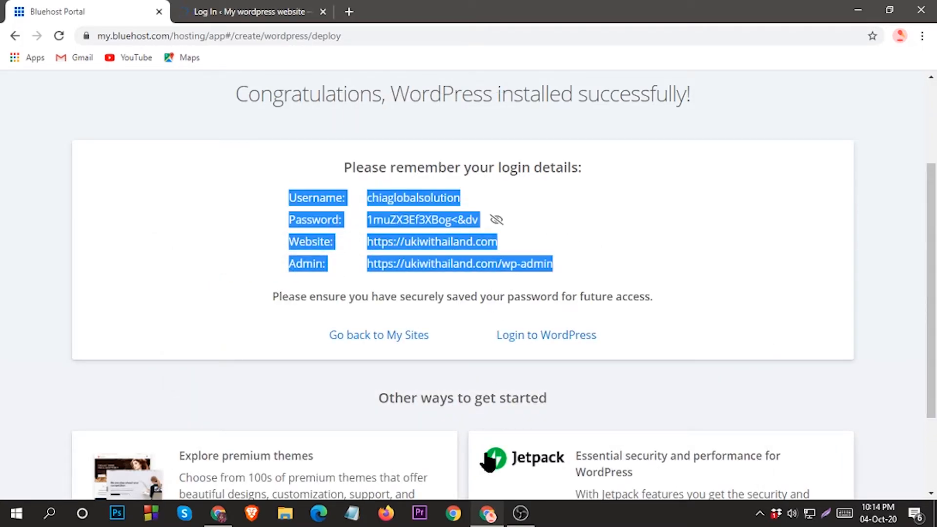
{"action": "left_click", "coordinate": [351, 513]}
{"action": "right_click", "coordinate": [244, 308]}
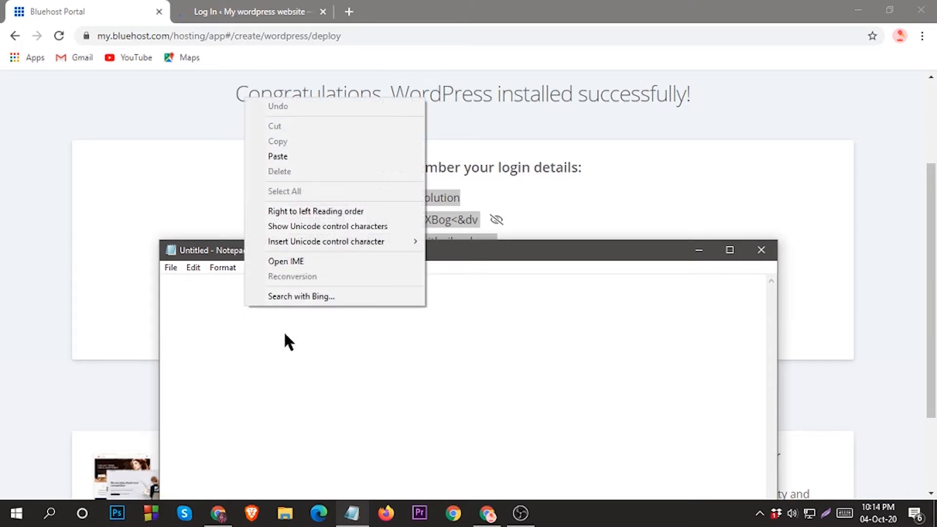
{"action": "left_click", "coordinate": [281, 156]}
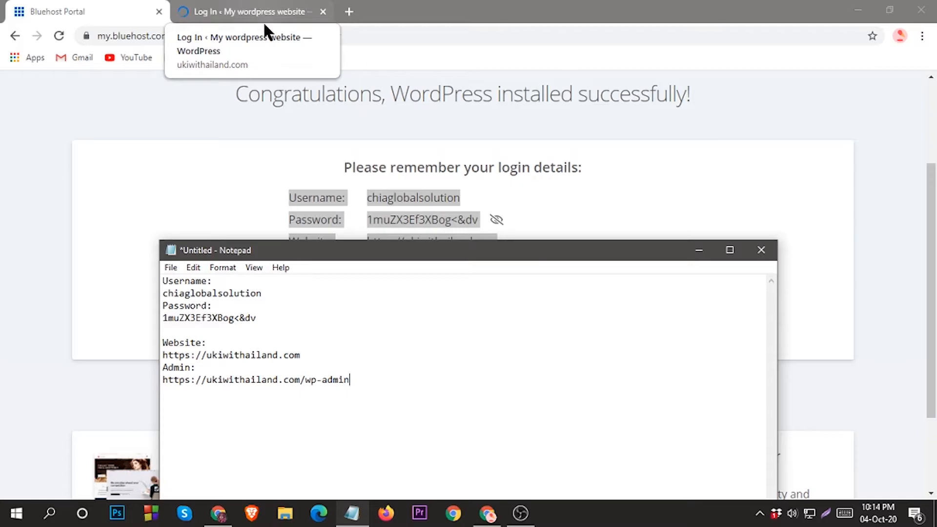
Copy the administrator username from Notepad into the WordPress username field
{"action": "left_click", "coordinate": [210, 10]}
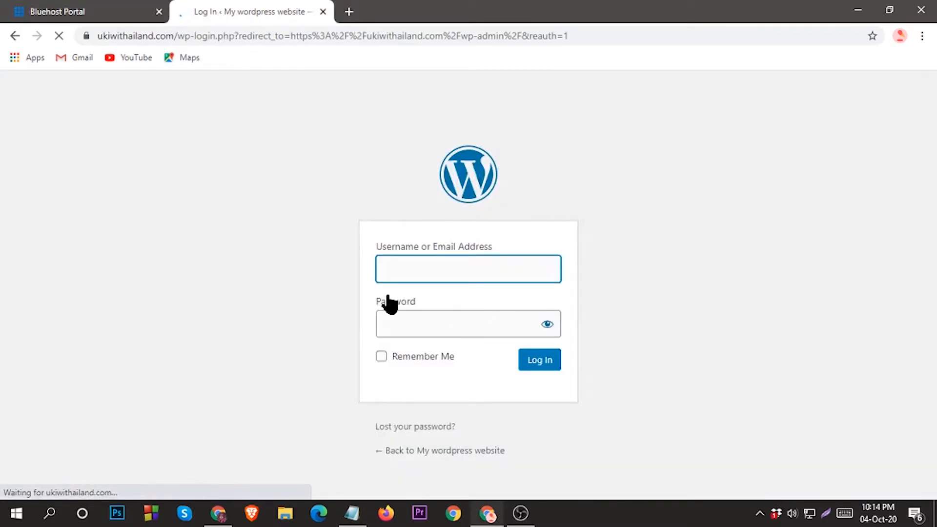
{"action": "left_click", "coordinate": [146, 7]}
{"action": "left_click", "coordinate": [233, 8]}
{"action": "left_click", "coordinate": [352, 513]}
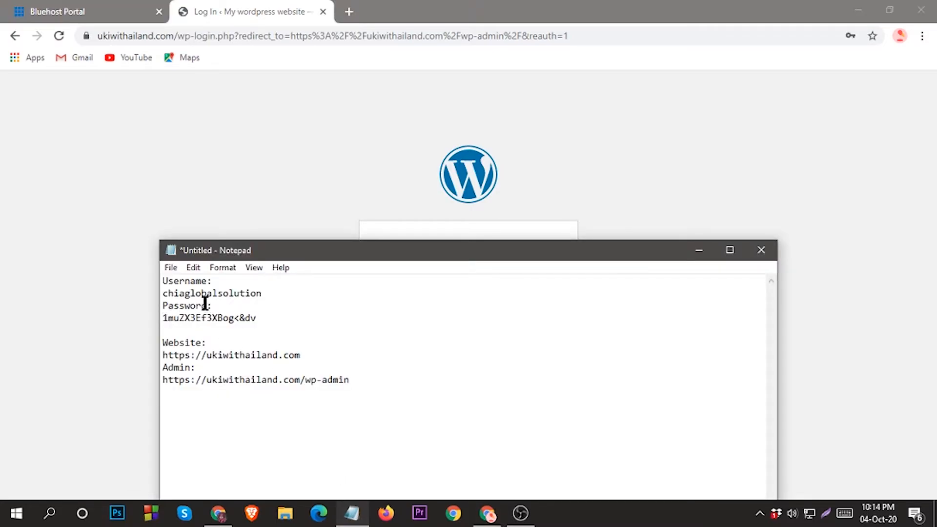
{"action": "double_click", "coordinate": [215, 293]}
{"action": "double_click", "coordinate": [215, 293]}
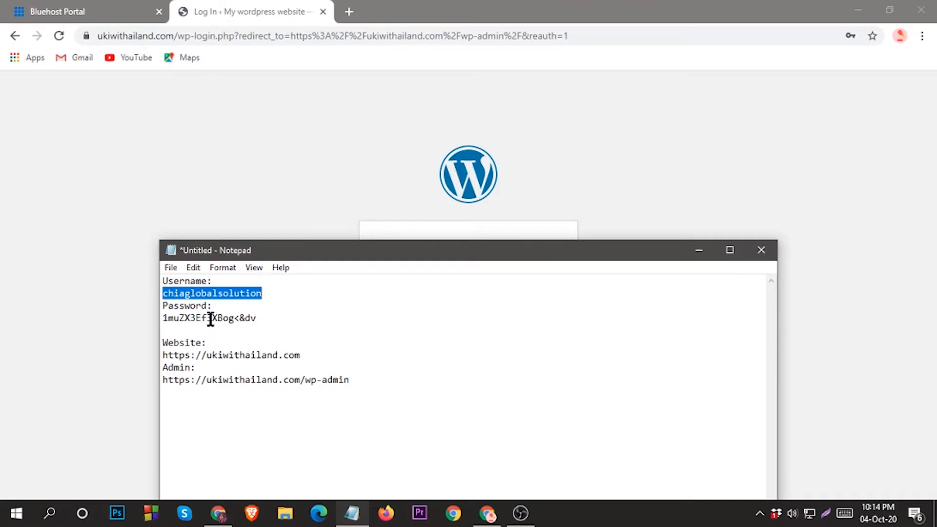
{"action": "right_click", "coordinate": [223, 293]}
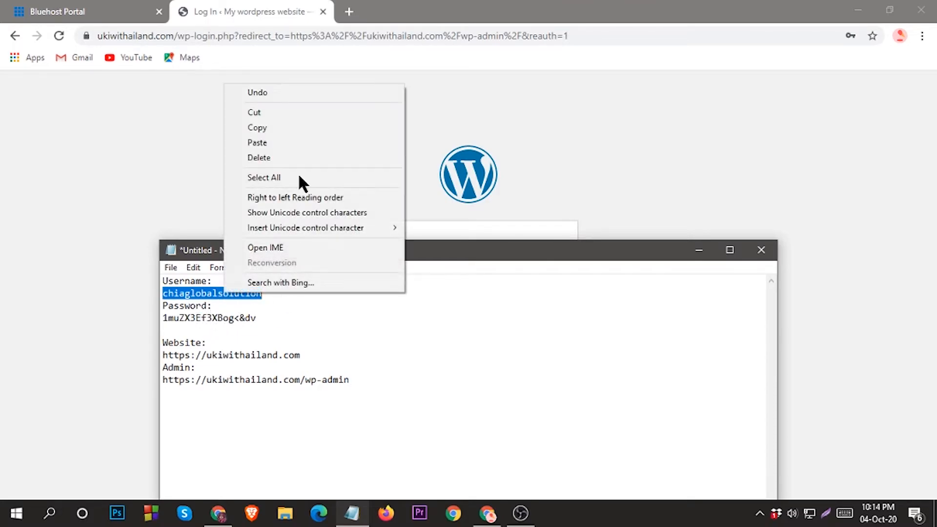
{"action": "left_click", "coordinate": [257, 128]}
{"action": "left_click", "coordinate": [603, 138]}
{"action": "left_click", "coordinate": [425, 270]}
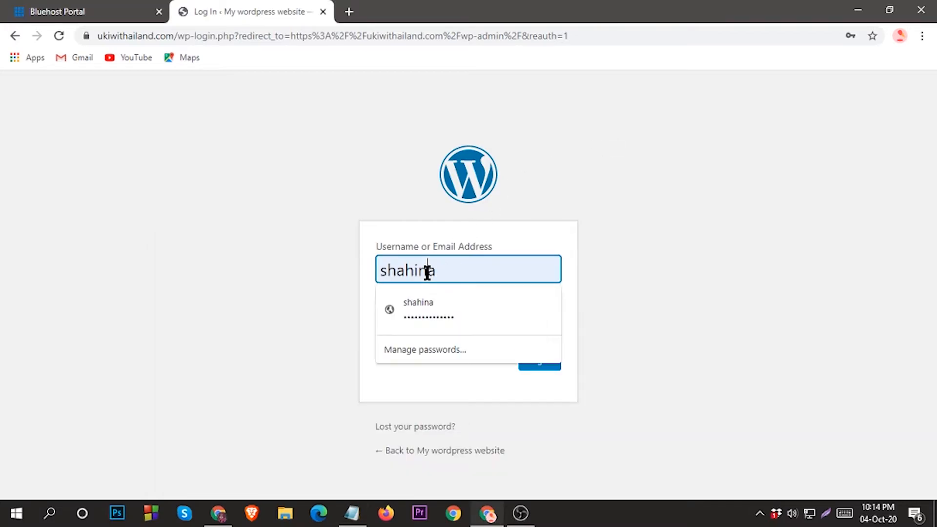
{"action": "double_click", "coordinate": [427, 273]}
{"action": "right_click", "coordinate": [428, 273]}
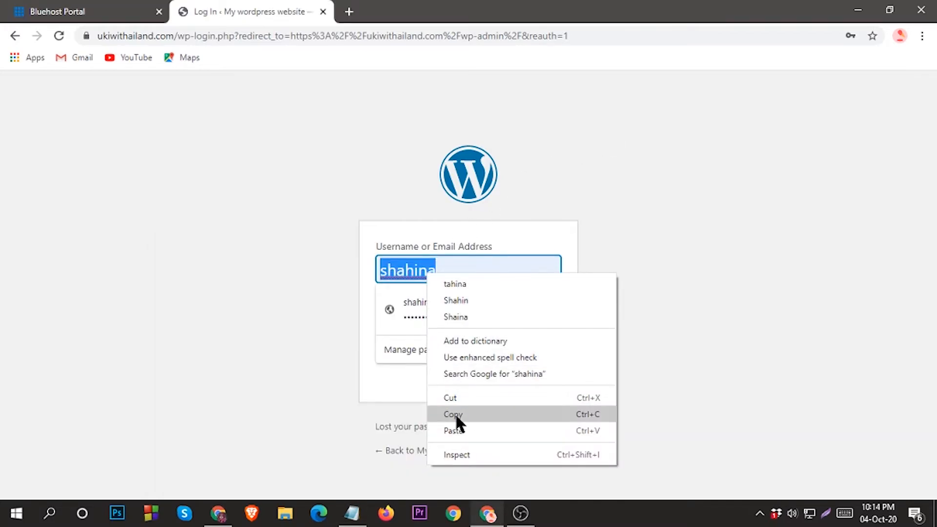
{"action": "left_click", "coordinate": [454, 430]}
Copy the password from Notepad into the password field and log in
{"action": "left_click", "coordinate": [88, 11]}
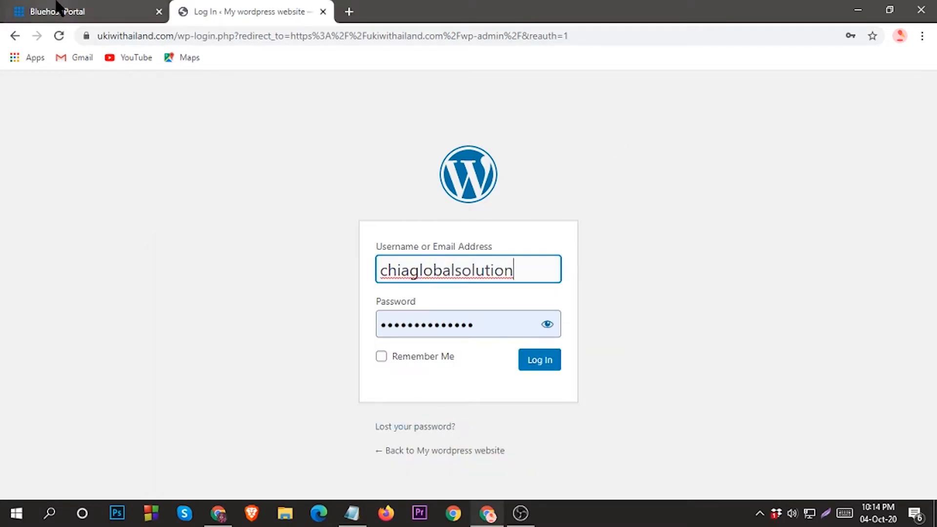
{"action": "left_click", "coordinate": [352, 513]}
{"action": "double_click", "coordinate": [195, 317]}
{"action": "left_click", "coordinate": [195, 318]}
{"action": "double_click", "coordinate": [196, 317]}
{"action": "right_click", "coordinate": [196, 317]}
{"action": "left_click", "coordinate": [233, 149]}
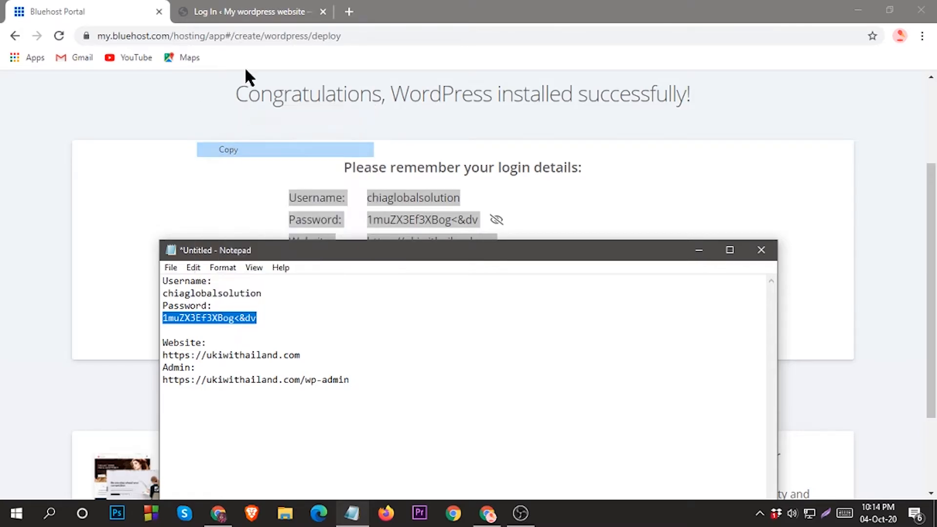
{"action": "left_click", "coordinate": [249, 12]}
{"action": "left_click", "coordinate": [481, 325]}
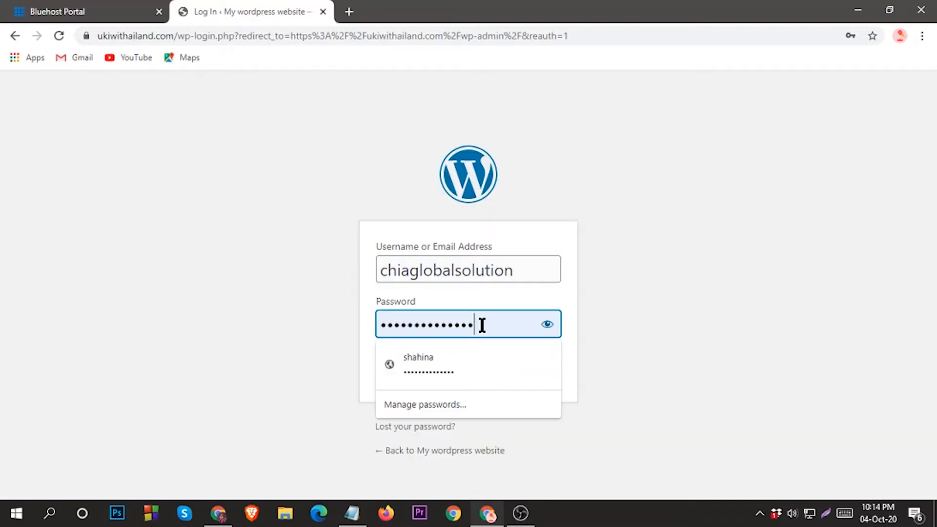
{"action": "double_click", "coordinate": [481, 324]}
{"action": "right_click", "coordinate": [482, 324]}
{"action": "left_click", "coordinate": [524, 188]}
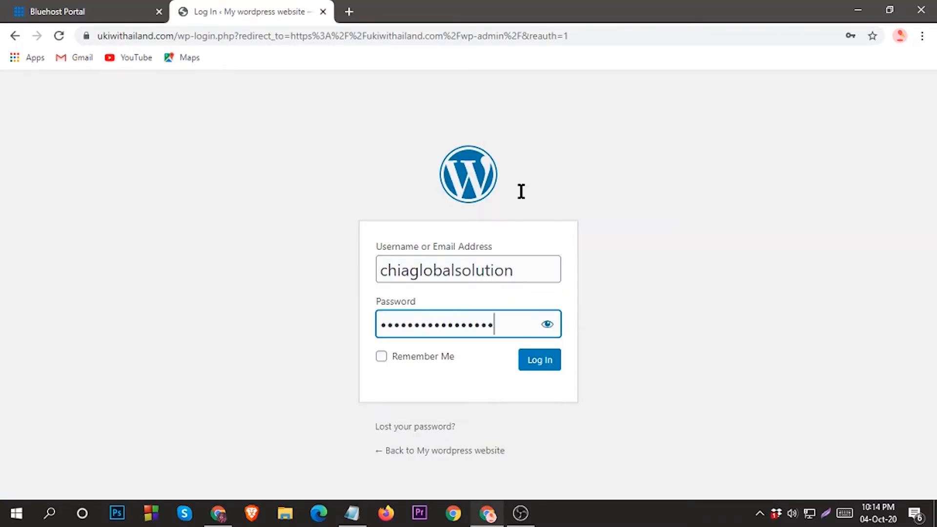
{"action": "left_click", "coordinate": [539, 366]}
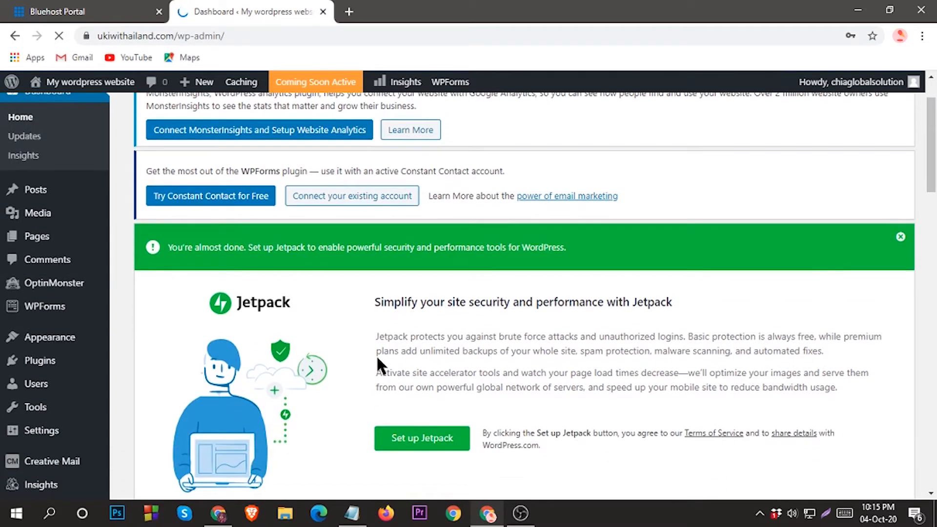
Save the WordPress admin password in Chrome's save-password prompt
{"action": "scroll", "coordinate": [225, 285], "scroll_direction": "down", "scroll_amount": 3}
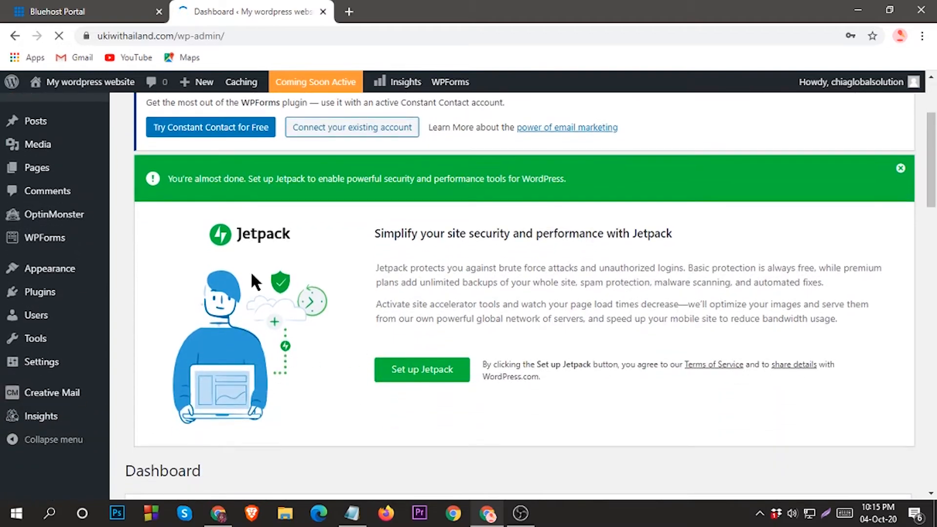
{"action": "scroll", "coordinate": [327, 330], "scroll_direction": "up", "scroll_amount": 3}
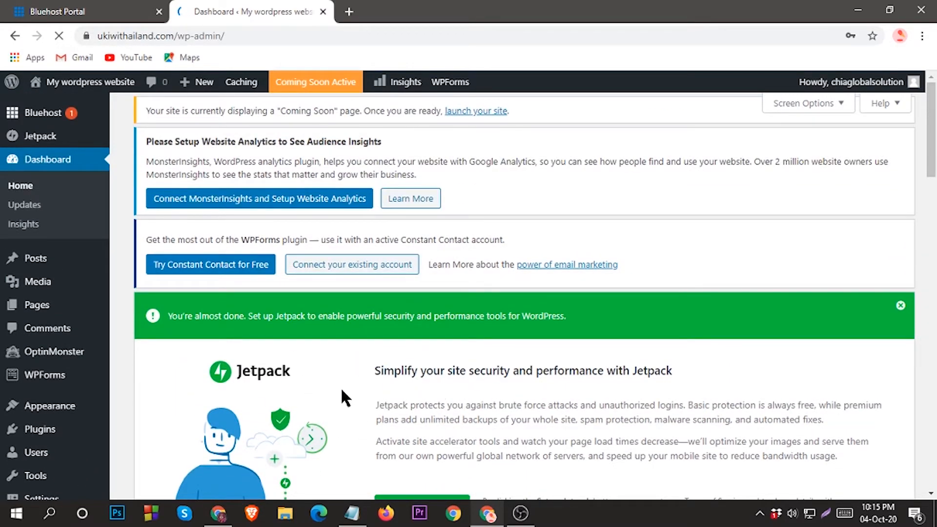
{"action": "scroll", "coordinate": [444, 392], "scroll_direction": "down", "scroll_amount": 4}
{"action": "scroll", "coordinate": [439, 393], "scroll_direction": "up", "scroll_amount": 5}
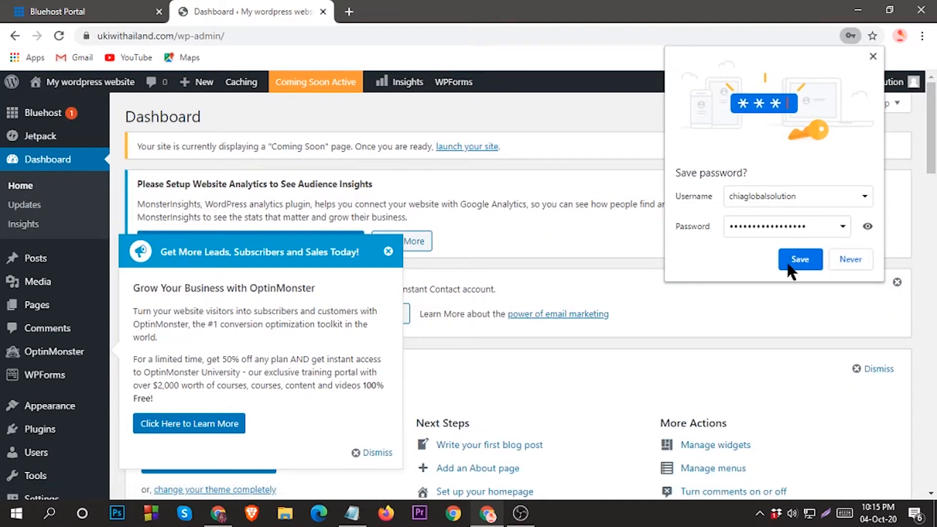
{"action": "left_click", "coordinate": [786, 263]}
{"action": "scroll", "coordinate": [293, 376], "scroll_direction": "down", "scroll_amount": 6}
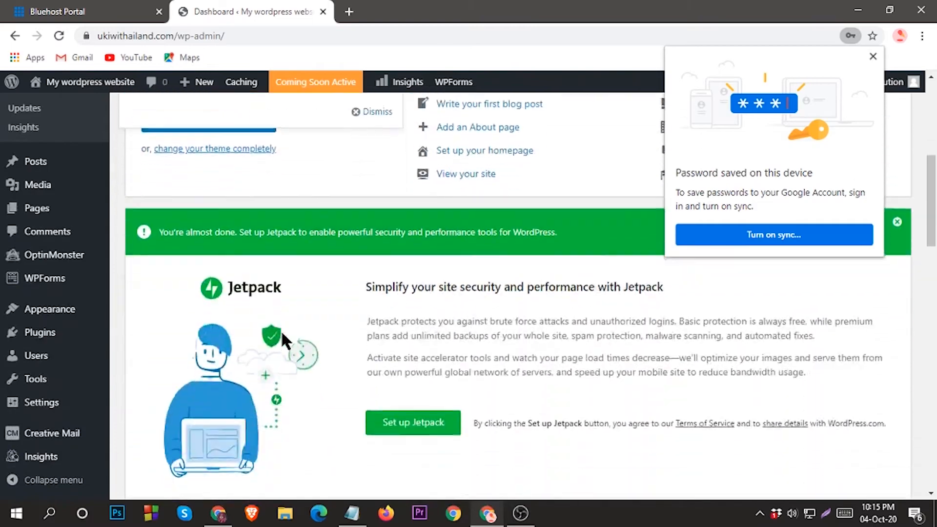
Close the dashboard tab and log in to WordPress from the Bluehost success page
{"action": "left_click", "coordinate": [323, 12]}
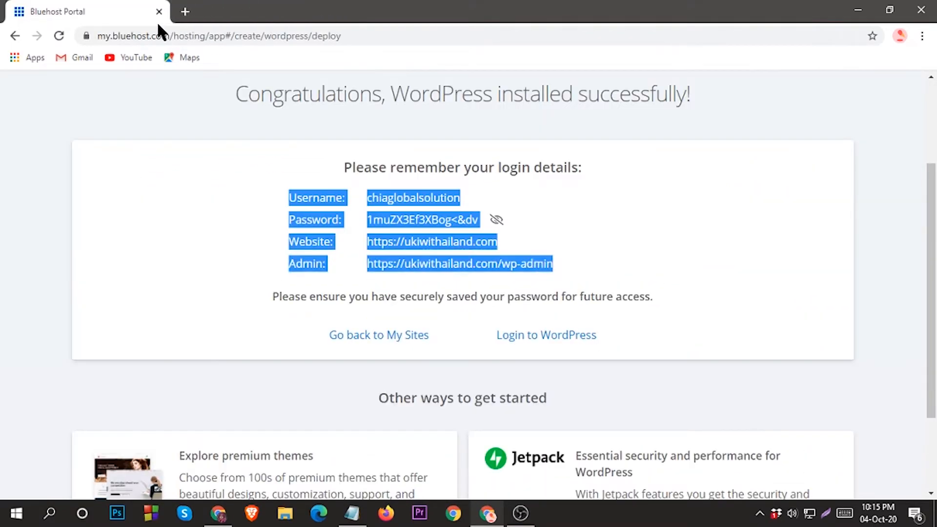
{"action": "scroll", "coordinate": [464, 288], "scroll_direction": "down", "scroll_amount": 2}
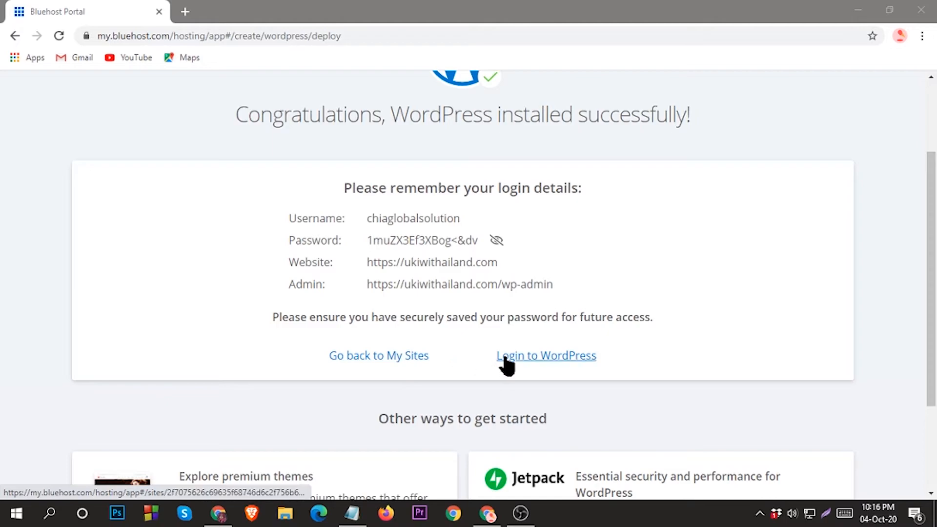
{"action": "left_click", "coordinate": [538, 360]}
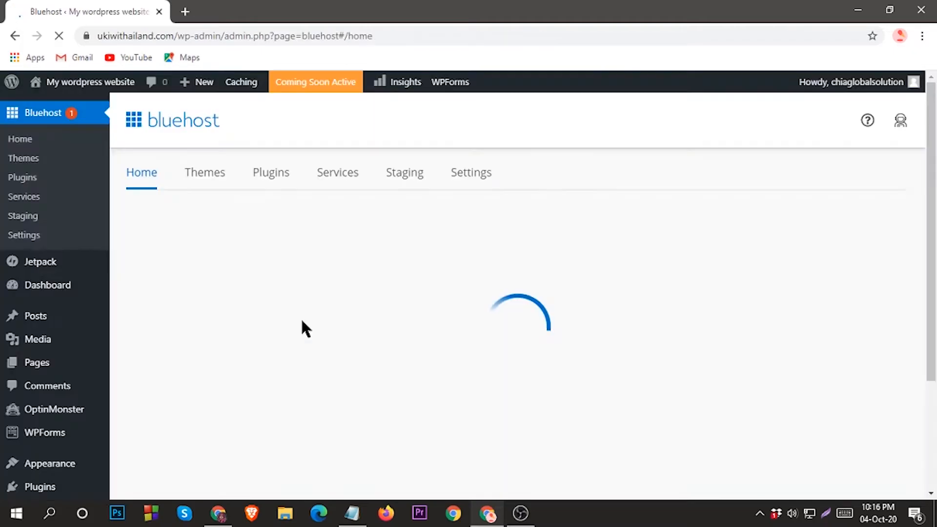
Open Users > Add New in a new browser tab
{"action": "scroll", "coordinate": [293, 320], "scroll_direction": "down", "scroll_amount": 3}
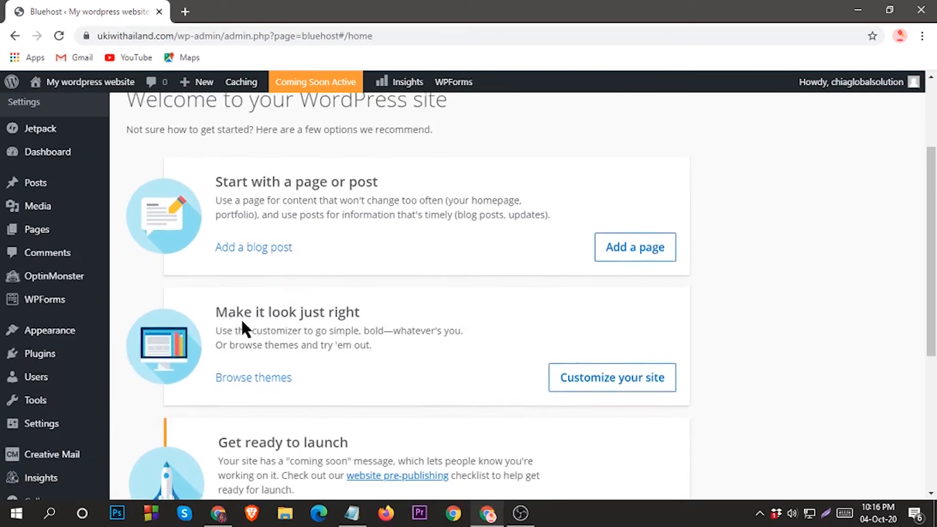
{"action": "scroll", "coordinate": [220, 354], "scroll_direction": "down", "scroll_amount": 7}
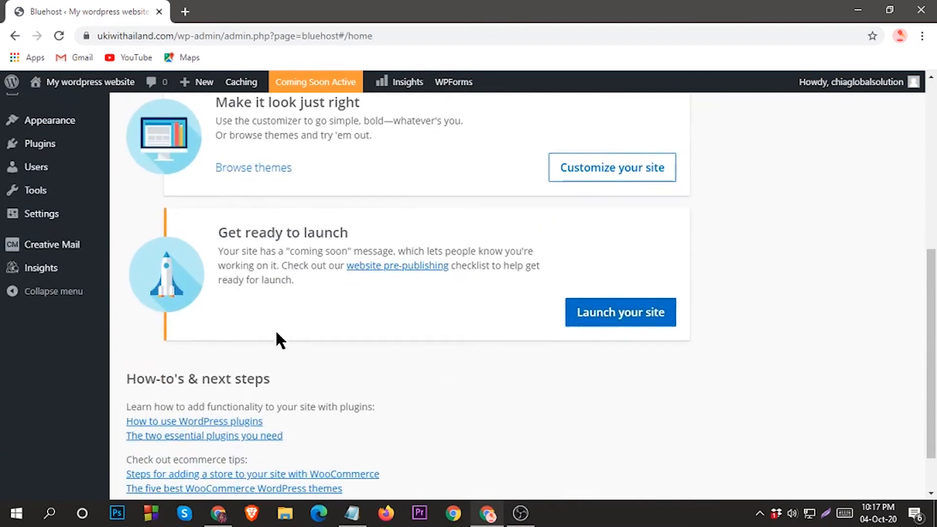
{"action": "scroll", "coordinate": [278, 337], "scroll_direction": "up", "scroll_amount": 4}
{"action": "mouse_move", "coordinate": [42, 378]}
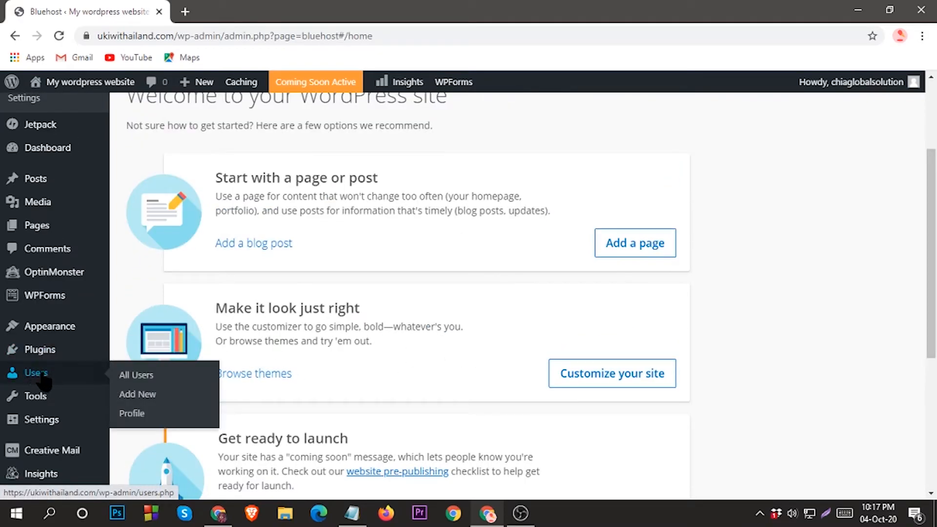
{"action": "right_click", "coordinate": [181, 394]}
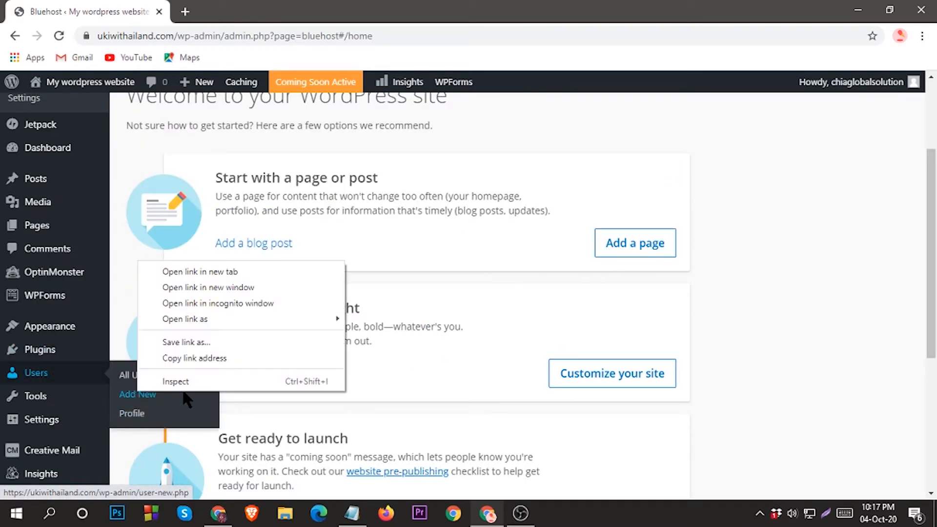
{"action": "left_click", "coordinate": [184, 272]}
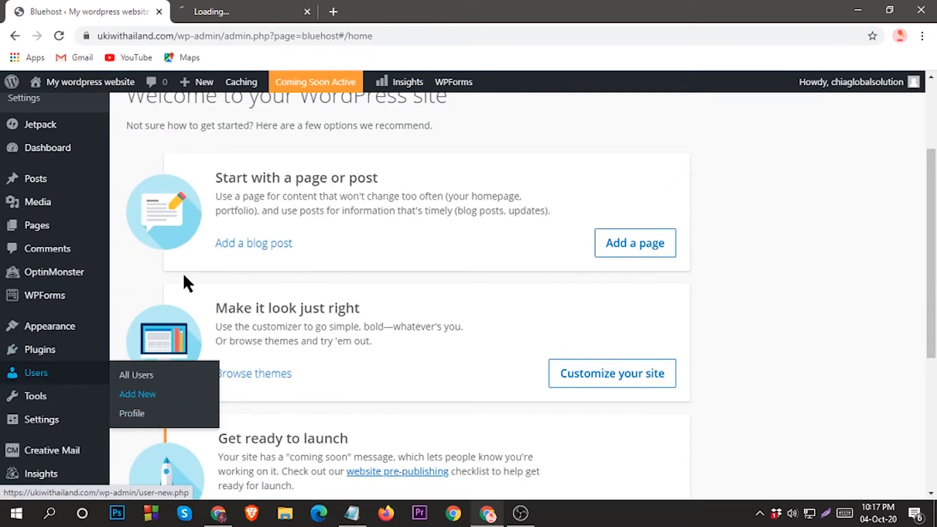
On the Add New User page, enter the new username and fill in the suggested e-mail address
{"action": "left_click", "coordinate": [256, 10]}
{"action": "scroll", "coordinate": [314, 408], "scroll_direction": "down", "scroll_amount": 5}
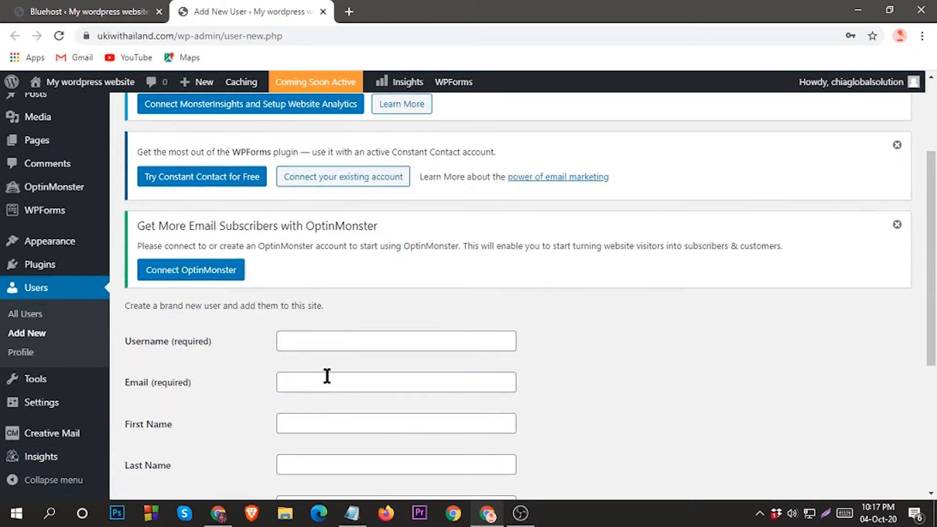
{"action": "left_click", "coordinate": [305, 194]}
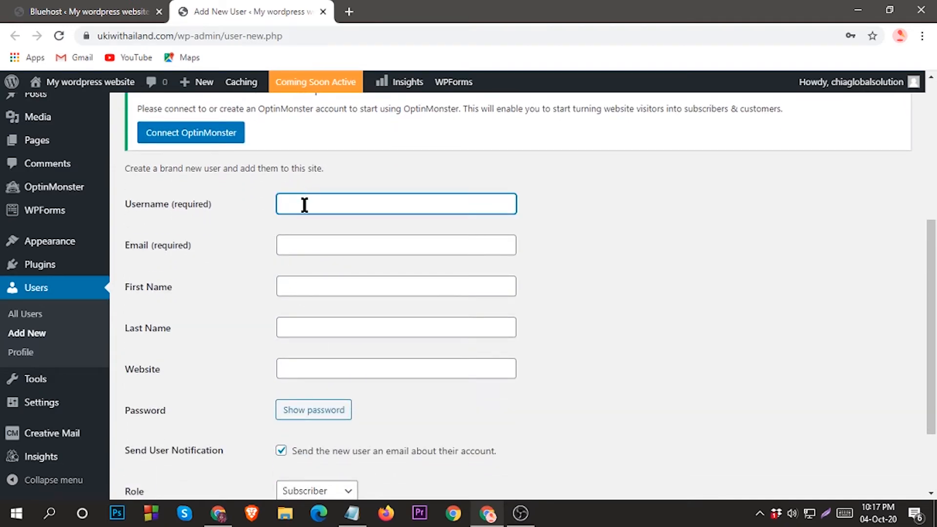
{"action": "type", "text": "shahina"}
{"action": "left_click", "coordinate": [340, 247]}
{"action": "left_click", "coordinate": [347, 267]}
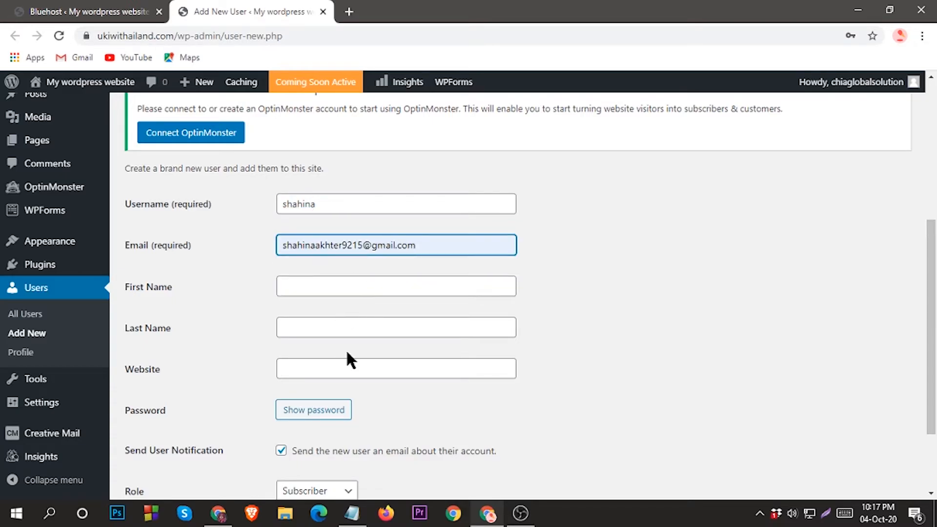
Replace the generated password with a custom password for the new user
{"action": "scroll", "coordinate": [285, 321], "scroll_direction": "down", "scroll_amount": 2}
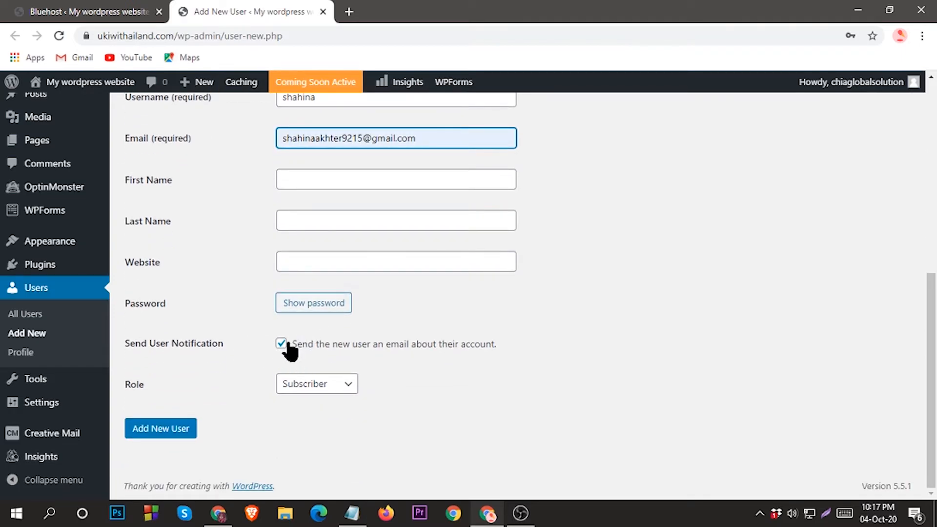
{"action": "left_click", "coordinate": [307, 303]}
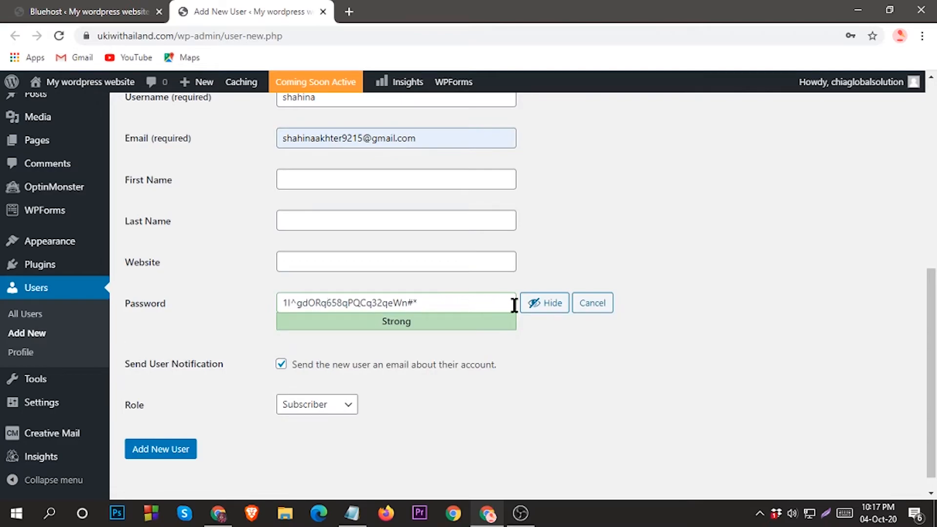
{"action": "left_click", "coordinate": [544, 303]}
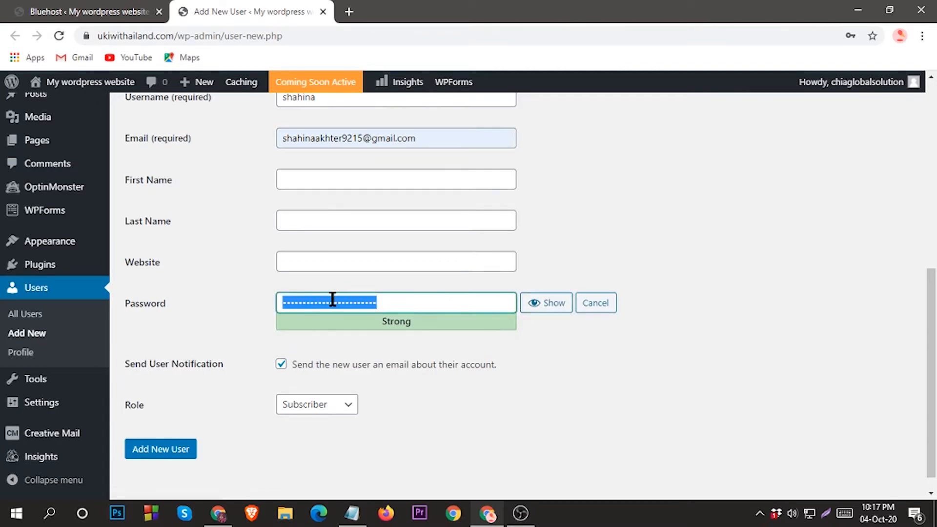
{"action": "key", "text": "BackSpace"}
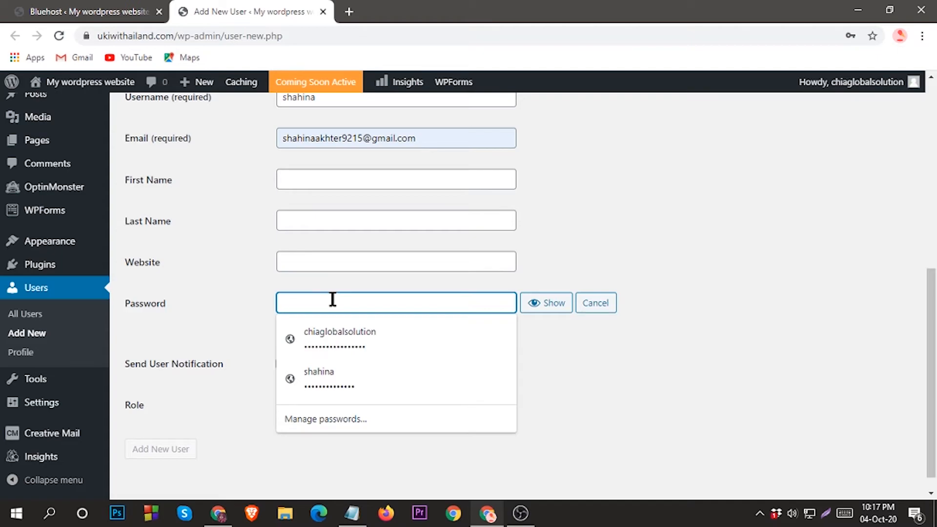
{"action": "type", "text": "12"}
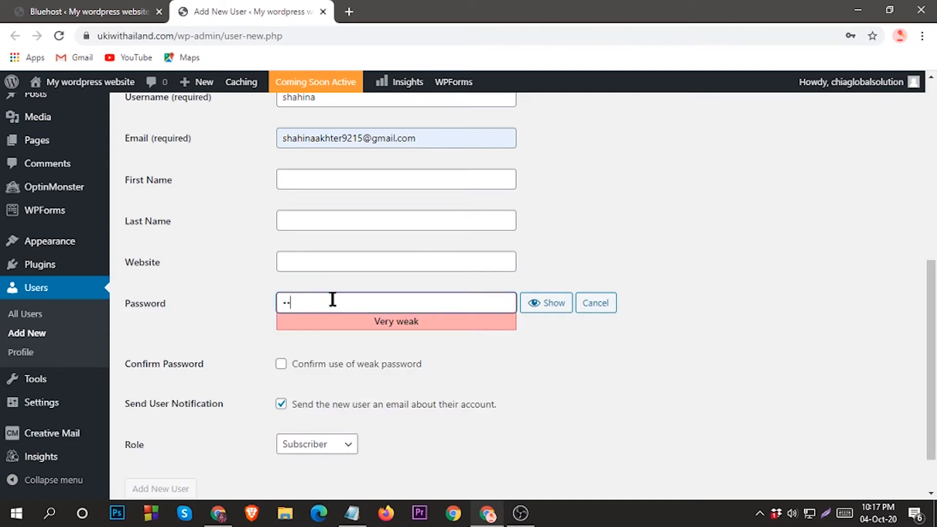
{"action": "key", "text": "BackSpace"}
{"action": "key", "text": "BackSpace"}
{"action": "type", "text": "12345678901"}
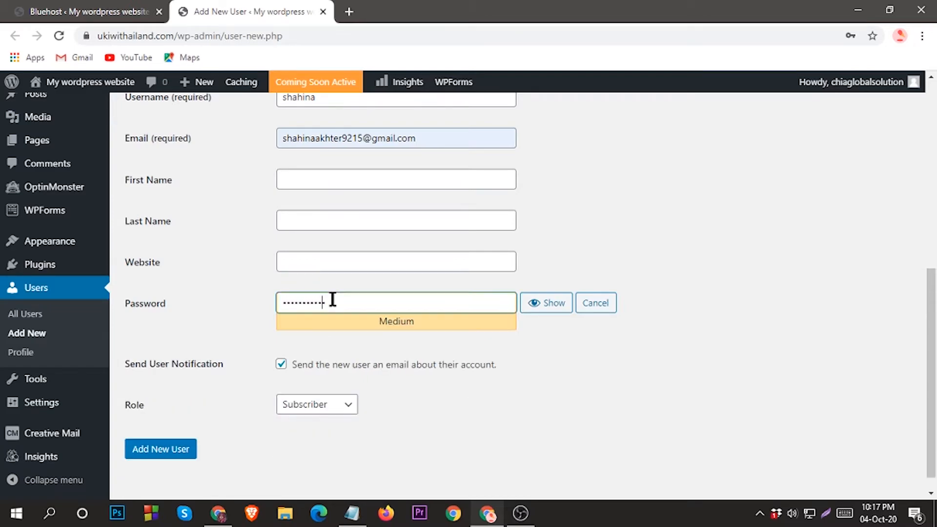
{"action": "type", "text": "234"}
Keep Send User Notification checked, set the role to Administrator, and add the user
{"action": "scroll", "coordinate": [240, 358], "scroll_direction": "down", "scroll_amount": 1}
{"action": "left_click", "coordinate": [281, 344]}
{"action": "left_click", "coordinate": [281, 344]}
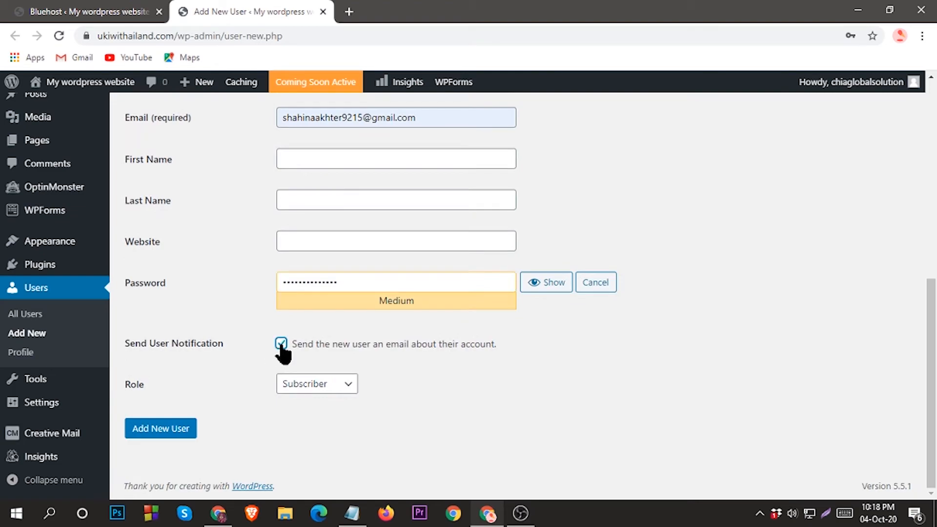
{"action": "left_click", "coordinate": [345, 390]}
{"action": "left_click", "coordinate": [324, 456]}
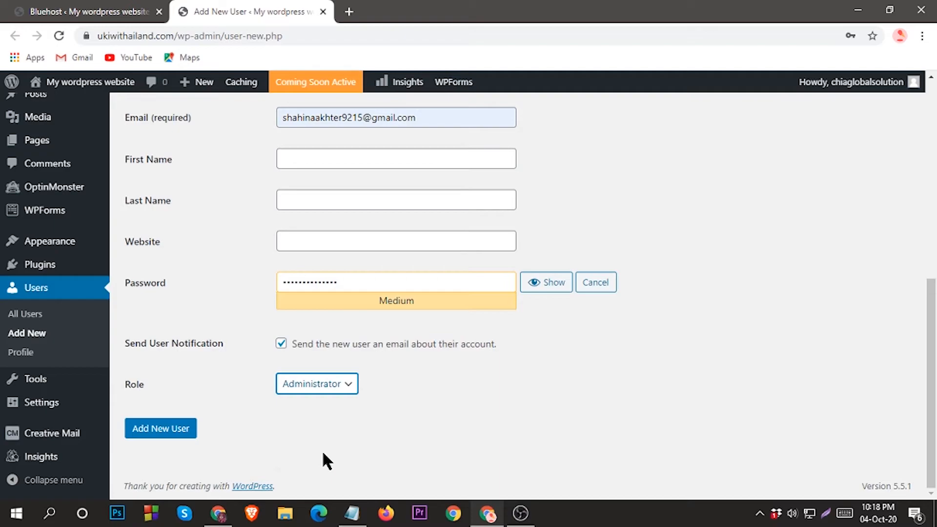
{"action": "left_click", "coordinate": [149, 429]}
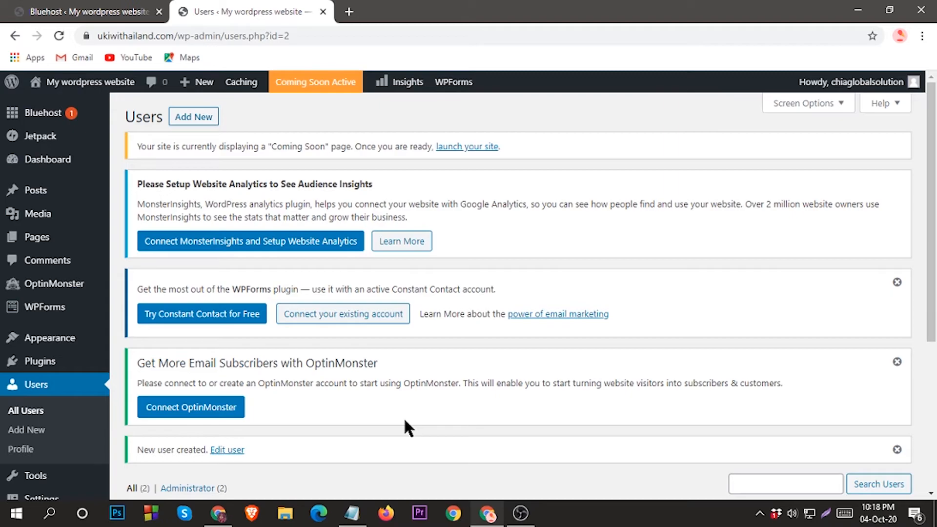
Open Visit Site from the admin bar in a new tab and view the 'Hello world!' front page
{"action": "scroll", "coordinate": [270, 364], "scroll_direction": "down", "scroll_amount": 5}
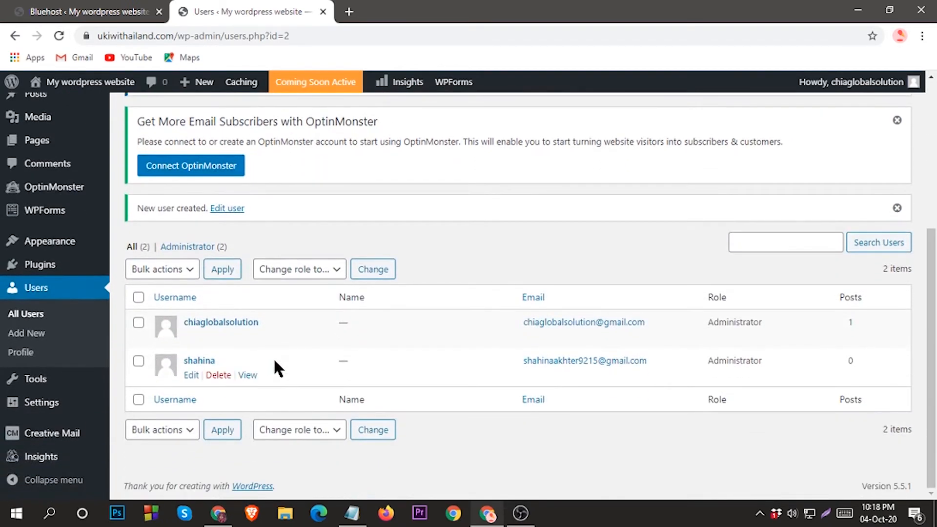
{"action": "scroll", "coordinate": [274, 365], "scroll_direction": "up", "scroll_amount": 5}
{"action": "mouse_move", "coordinate": [78, 92]}
{"action": "right_click", "coordinate": [63, 113]}
{"action": "left_click", "coordinate": [100, 118]}
{"action": "left_click", "coordinate": [375, 8]}
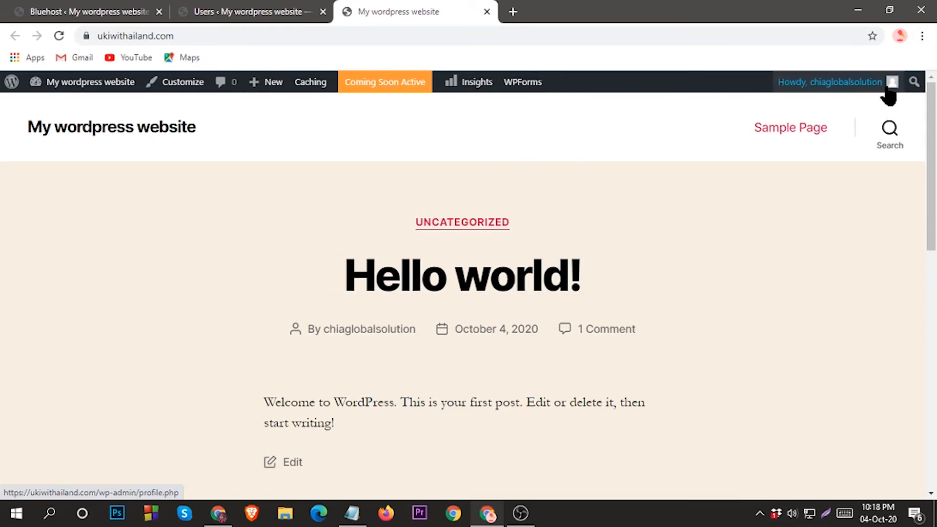
Log out from the Howdy menu, then log in with the new administrator's username and password
{"action": "mouse_move", "coordinate": [891, 83]}
{"action": "left_click", "coordinate": [801, 155]}
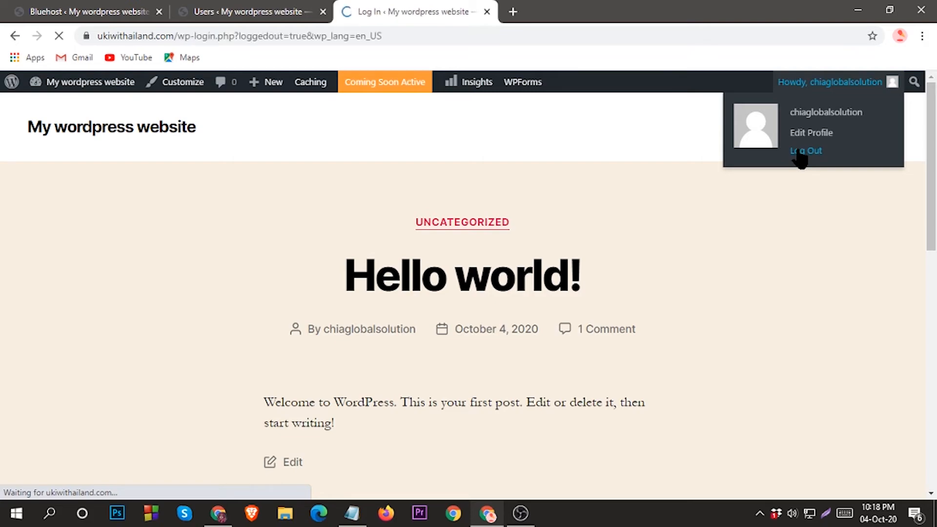
{"action": "left_click", "coordinate": [445, 325]}
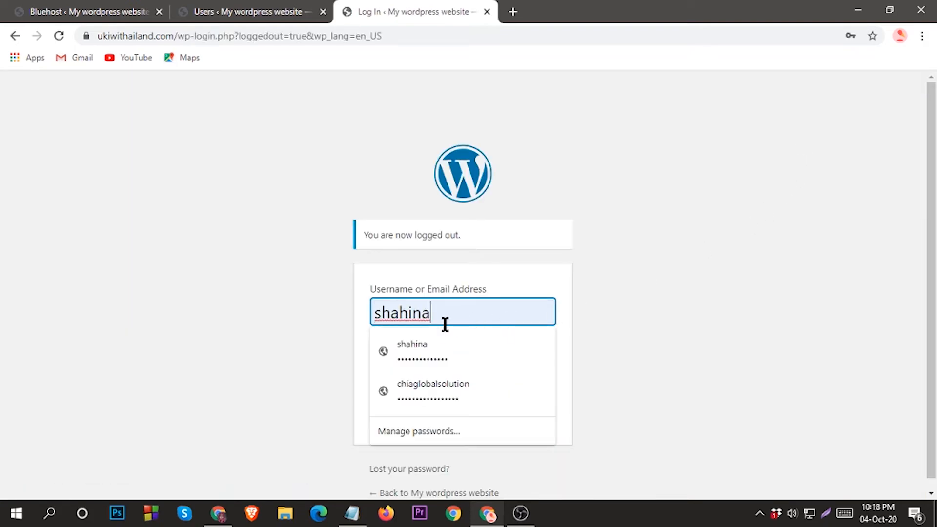
{"action": "key", "text": "BackSpace"}
{"action": "key", "text": "BackSpace"}
{"action": "key", "text": "BackSpace"}
{"action": "key", "text": "BackSpace"}
{"action": "key", "text": "BackSpace"}
{"action": "key", "text": "BackSpace"}
{"action": "key", "text": "BackSpace"}
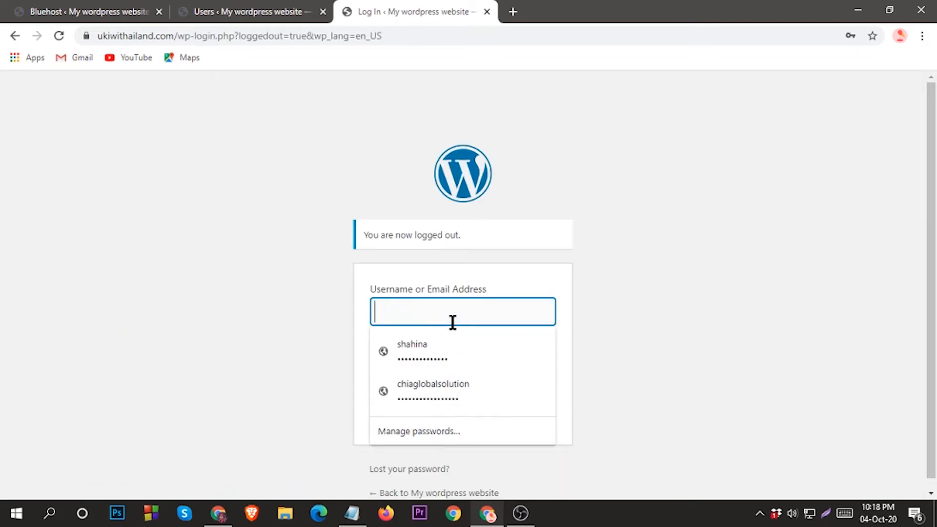
{"action": "type", "text": "sh"}
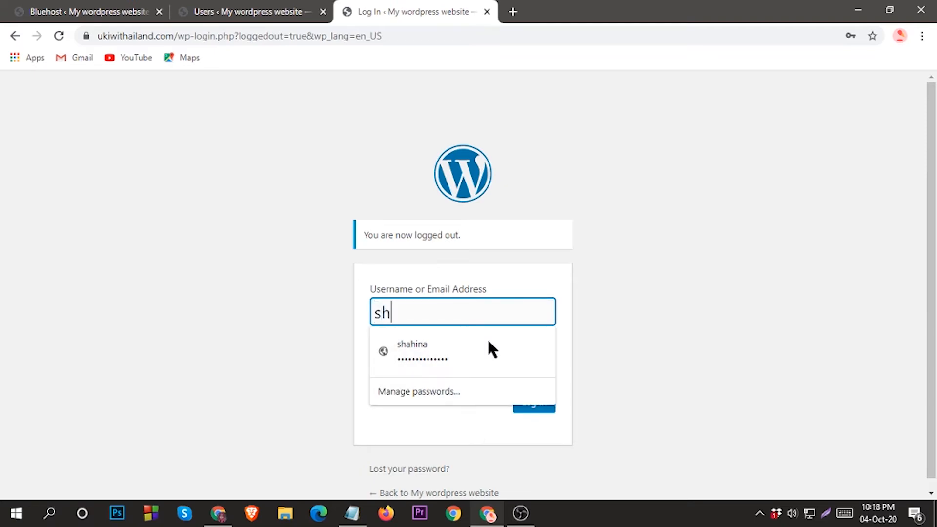
{"action": "type", "text": "ahina"}
{"action": "key", "text": "Tab"}
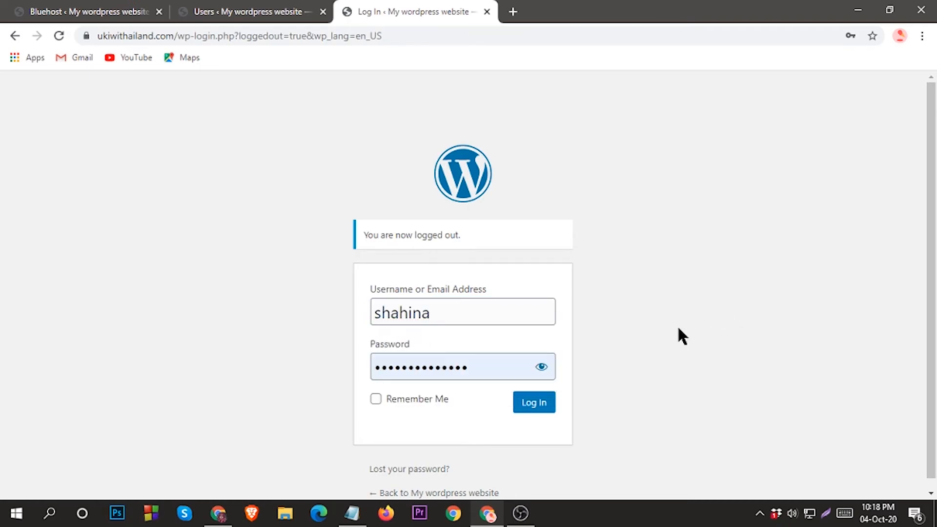
{"action": "double_click", "coordinate": [450, 367]}
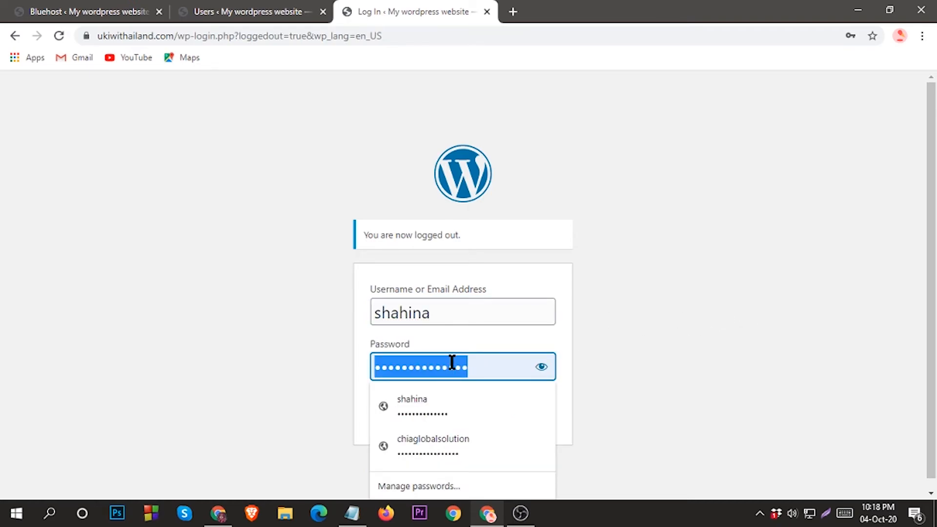
{"action": "type", "text": "••"}
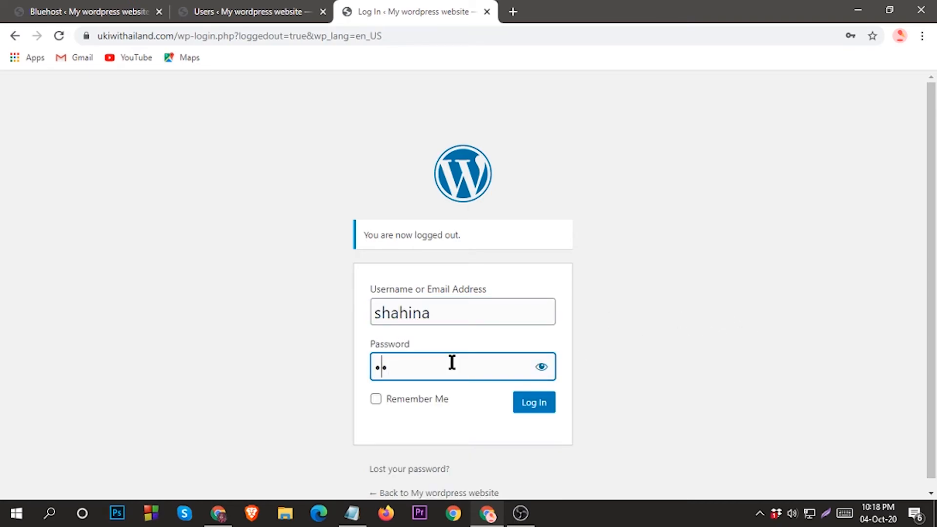
{"action": "type", "text": "••••••••••••"}
{"action": "left_click", "coordinate": [530, 407]}
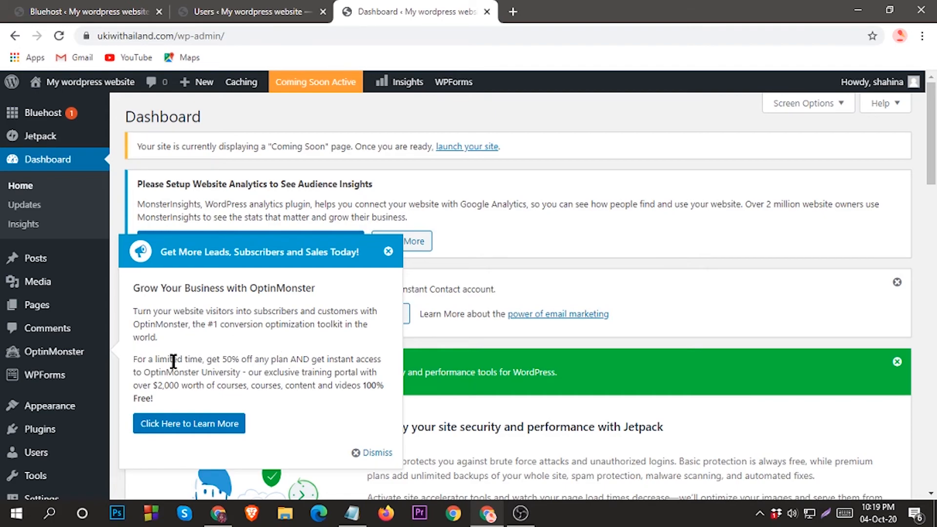
Go to Settings > Permalinks from the Dashboard sidebar
{"action": "scroll", "coordinate": [275, 361], "scroll_direction": "down", "scroll_amount": 8}
{"action": "scroll", "coordinate": [310, 405], "scroll_direction": "up", "scroll_amount": 8}
{"action": "scroll", "coordinate": [278, 300], "scroll_direction": "down", "scroll_amount": 3}
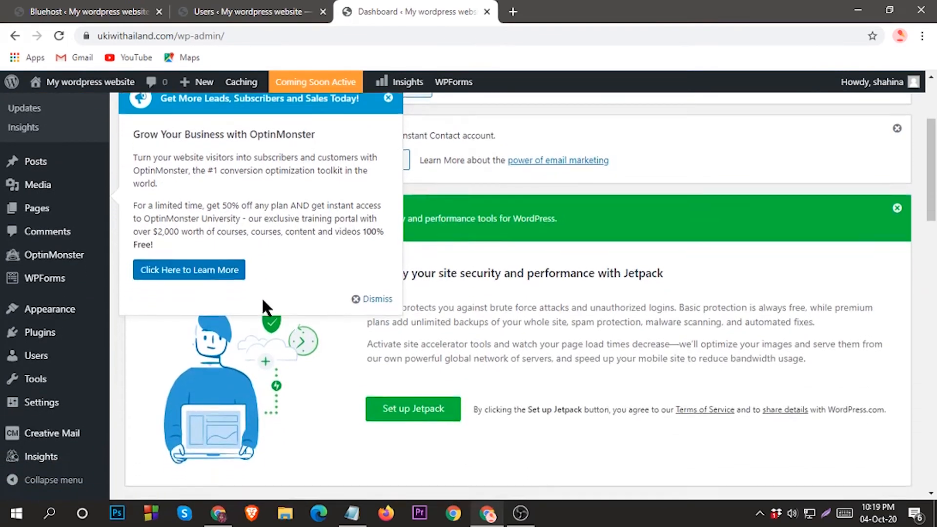
{"action": "scroll", "coordinate": [254, 298], "scroll_direction": "down", "scroll_amount": 7}
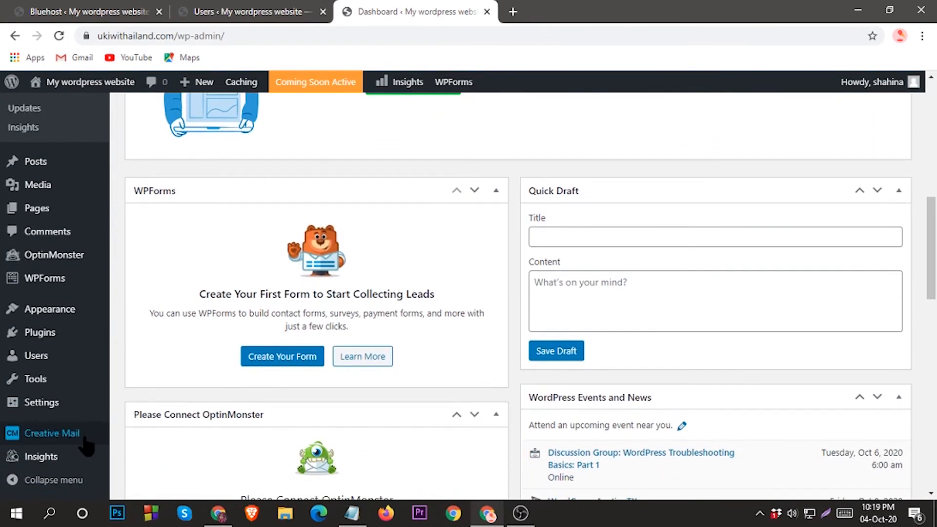
{"action": "mouse_move", "coordinate": [37, 403]}
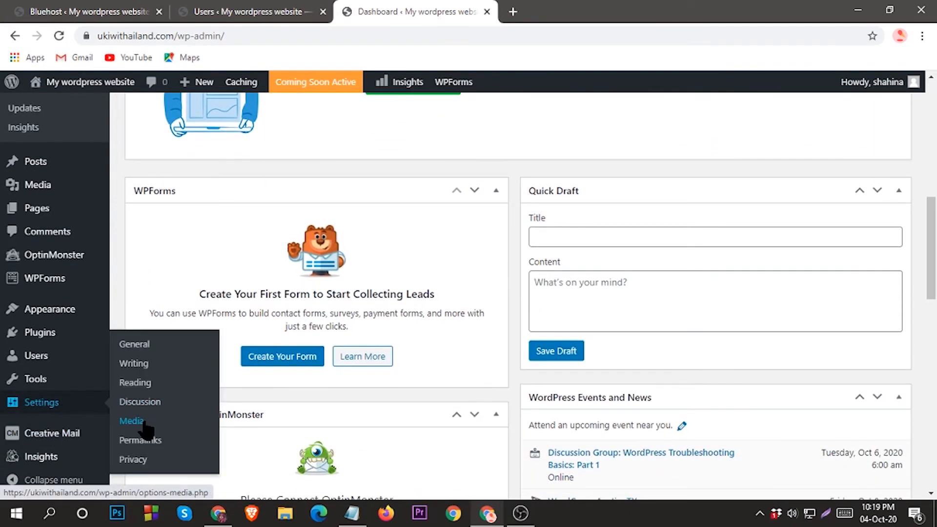
{"action": "left_click", "coordinate": [192, 441]}
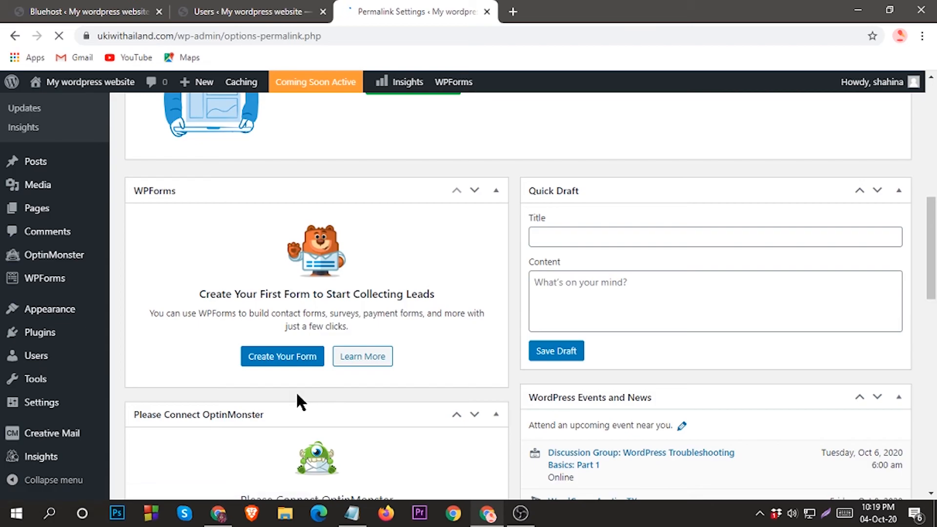
Select the Post name permalink structure and save, confirming 'Permalink structure updated.'
{"action": "scroll", "coordinate": [296, 391], "scroll_direction": "down", "scroll_amount": 7}
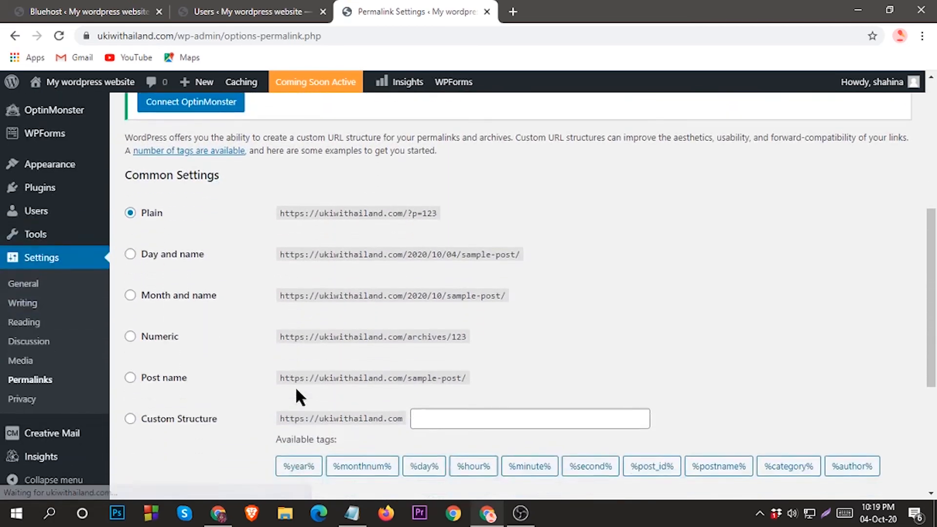
{"action": "left_click", "coordinate": [130, 271]}
{"action": "scroll", "coordinate": [364, 386], "scroll_direction": "down", "scroll_amount": 3}
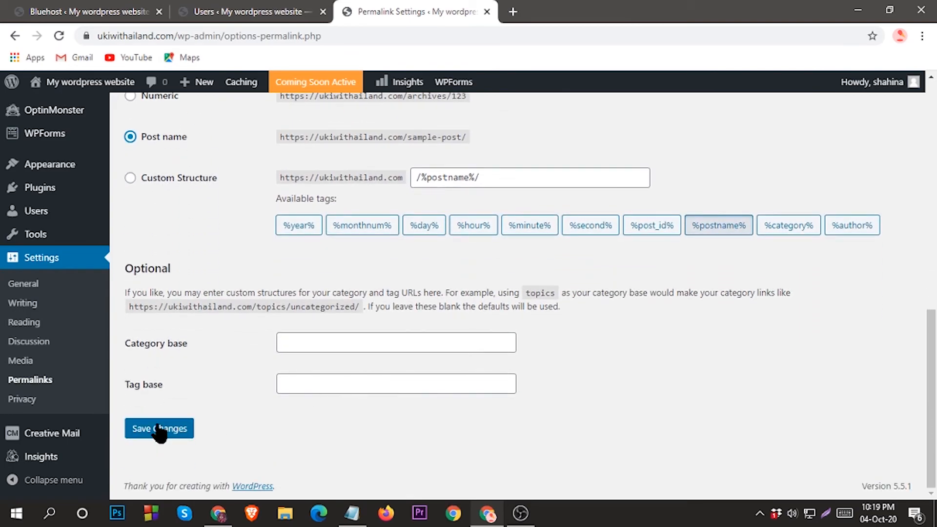
{"action": "left_click", "coordinate": [157, 428]}
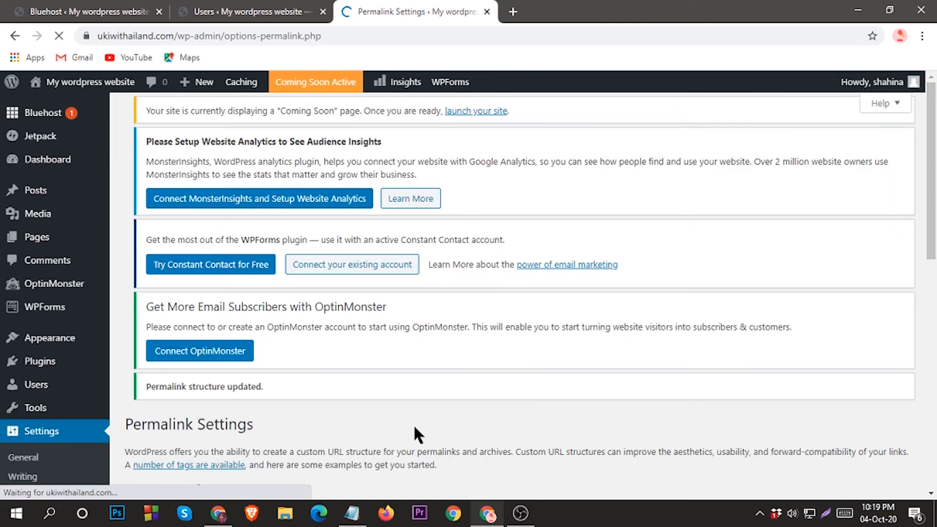
{"action": "scroll", "coordinate": [308, 269], "scroll_direction": "down", "scroll_amount": 7}
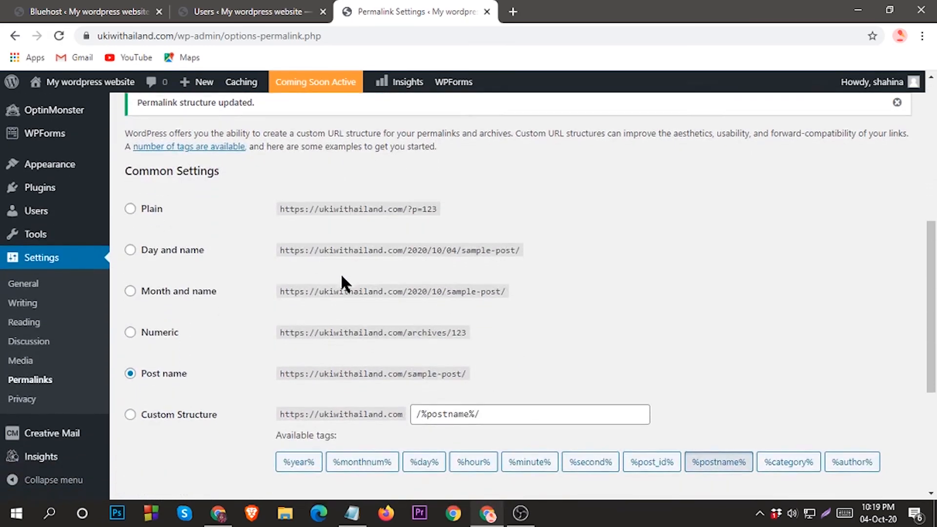
{"action": "scroll", "coordinate": [351, 276], "scroll_direction": "down", "scroll_amount": 4}
{"action": "scroll", "coordinate": [359, 278], "scroll_direction": "up", "scroll_amount": 7}
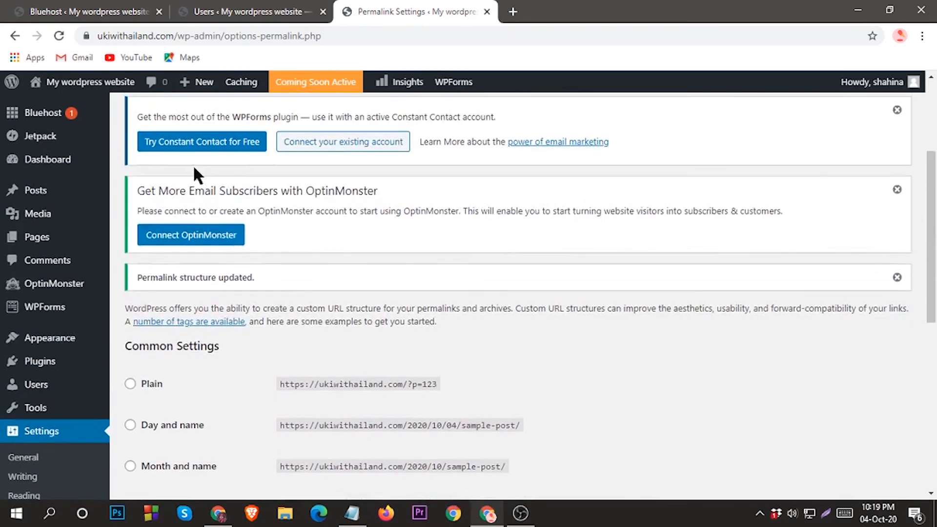
{"action": "mouse_move", "coordinate": [73, 82]}
{"action": "right_click", "coordinate": [56, 102]}
Open the live site in a new tab and scroll through its 'Hello world!' front page
{"action": "left_click", "coordinate": [101, 113]}
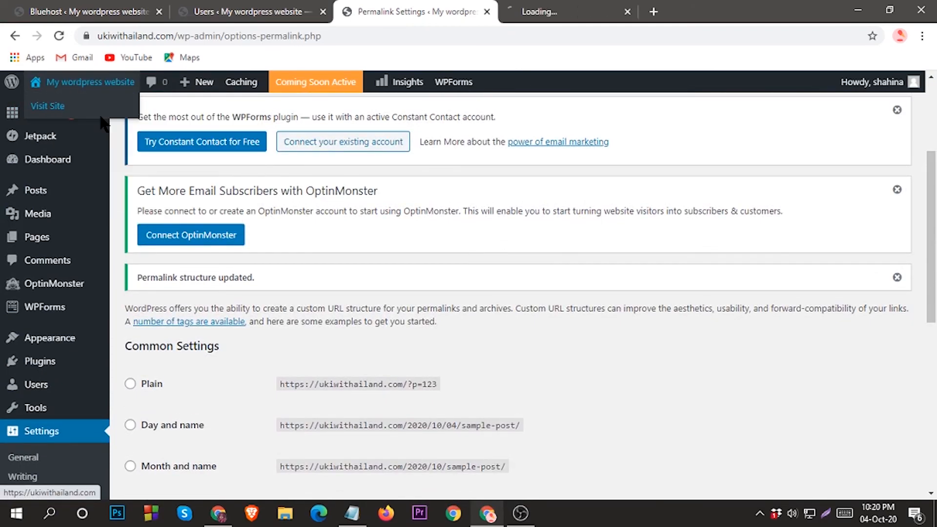
{"action": "left_click", "coordinate": [541, 20]}
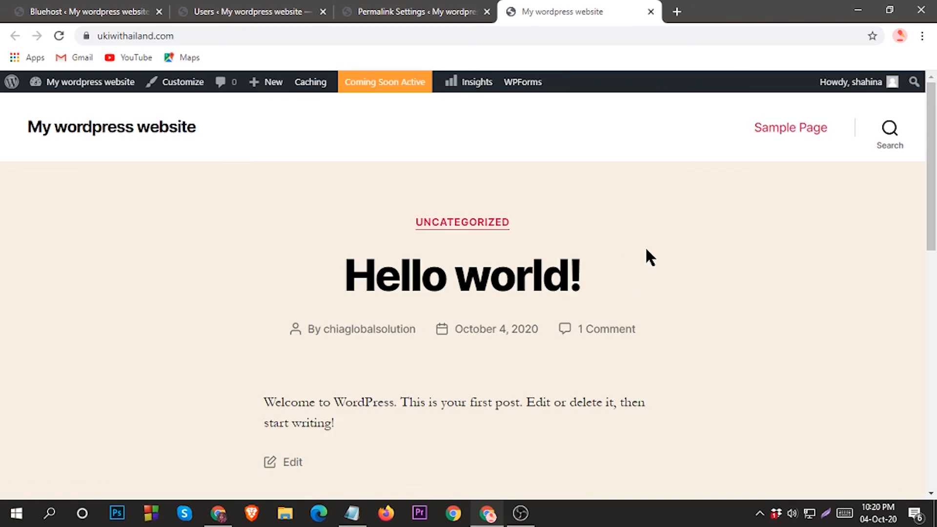
{"action": "scroll", "coordinate": [571, 273], "scroll_direction": "down", "scroll_amount": 8}
{"action": "scroll", "coordinate": [601, 359], "scroll_direction": "up", "scroll_amount": 4}
{"action": "scroll", "coordinate": [609, 362], "scroll_direction": "up", "scroll_amount": 4}
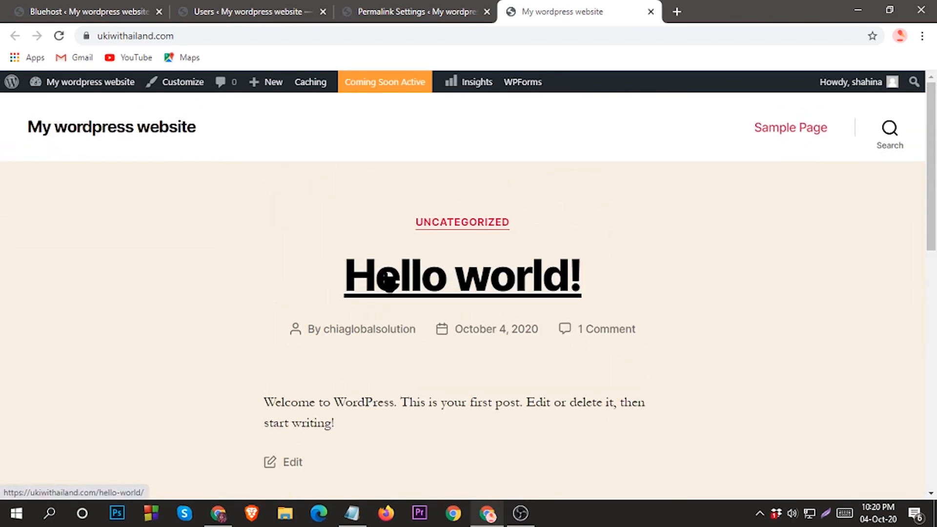